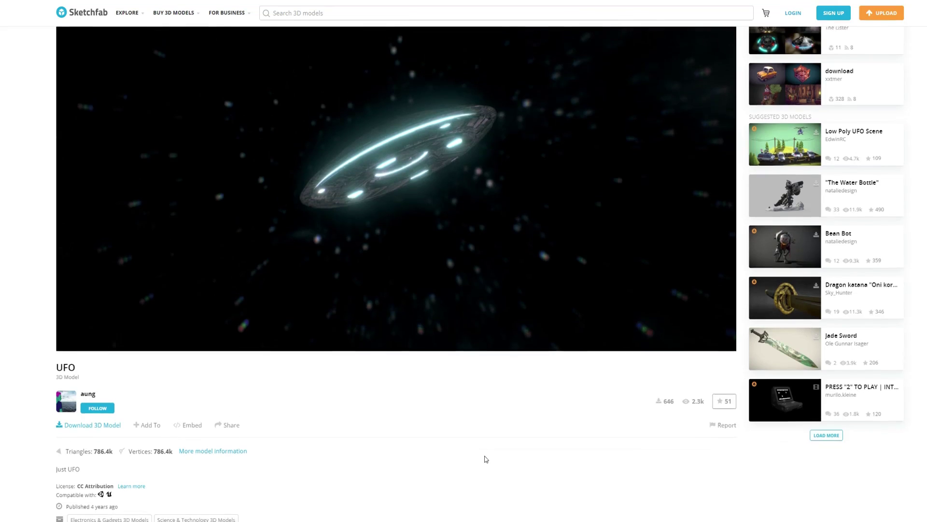
# - Look through the Sketchfab search results for "ufo" to find a suitable 3D model
pyautogui.scroll(3, 485, 458)
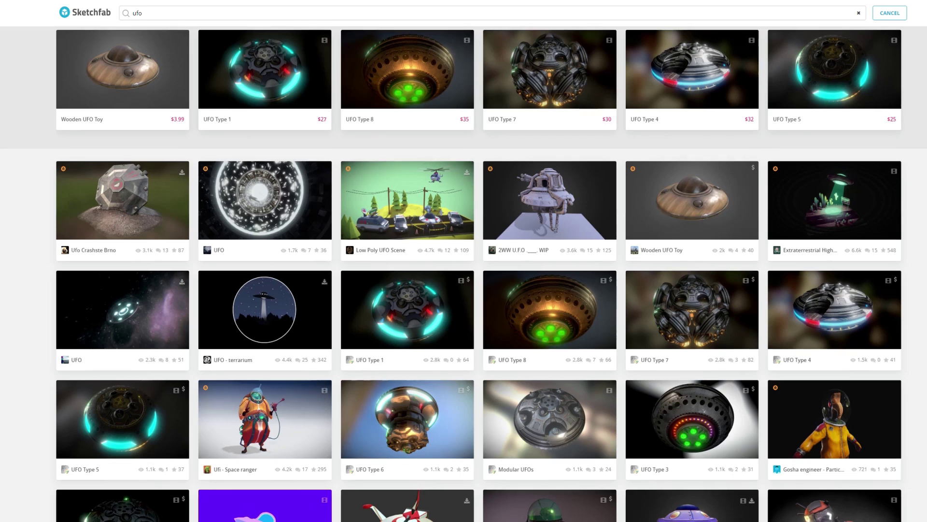
pyautogui.scroll(-2, 463, 271)
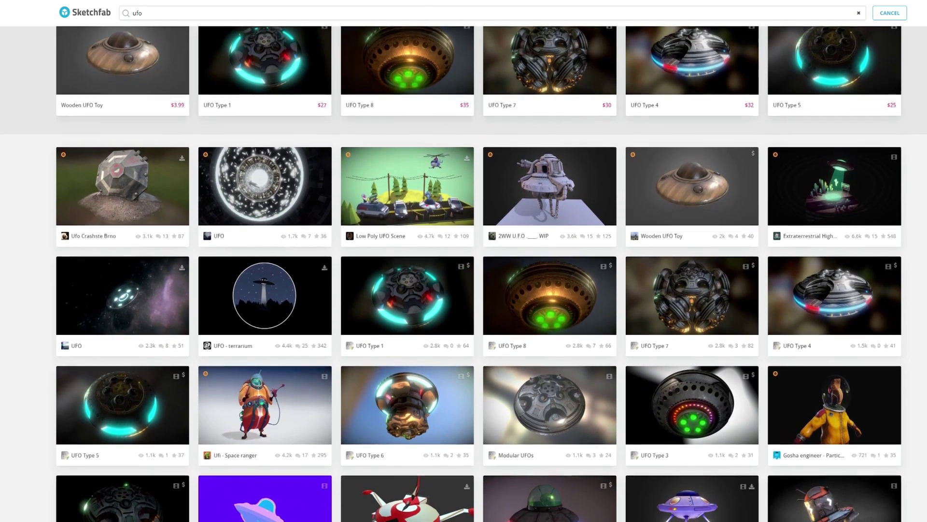
pyautogui.scroll(-2, 464, 271)
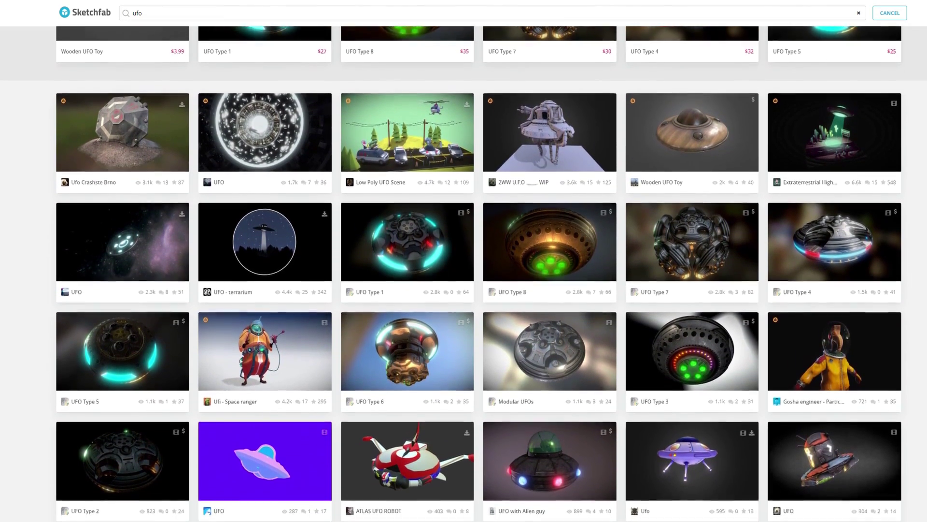
pyautogui.scroll(-2, 463, 270)
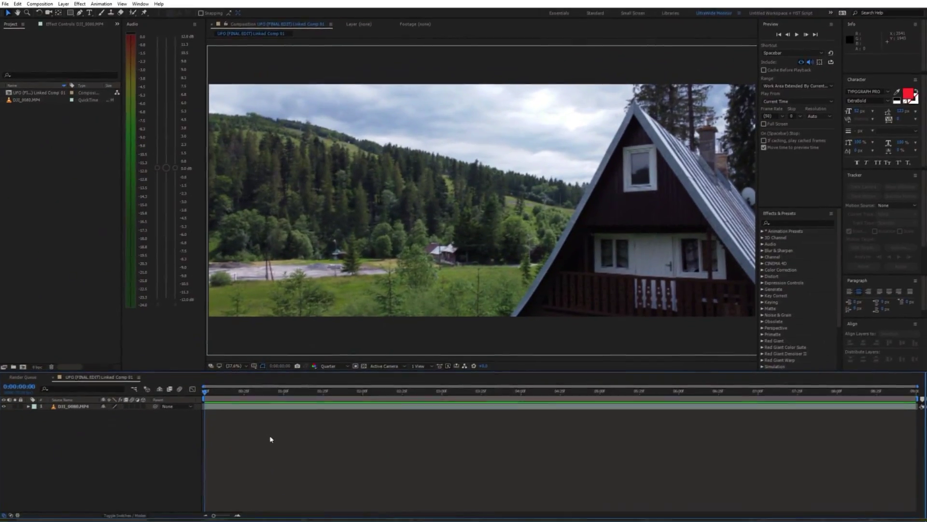
# - In After Effects, run a 3D camera track on the DJI_0080.MP4 cabin footage and create a camera from the solved track points
pyautogui.moveTo(221, 394); pyautogui.dragTo(594, 385)
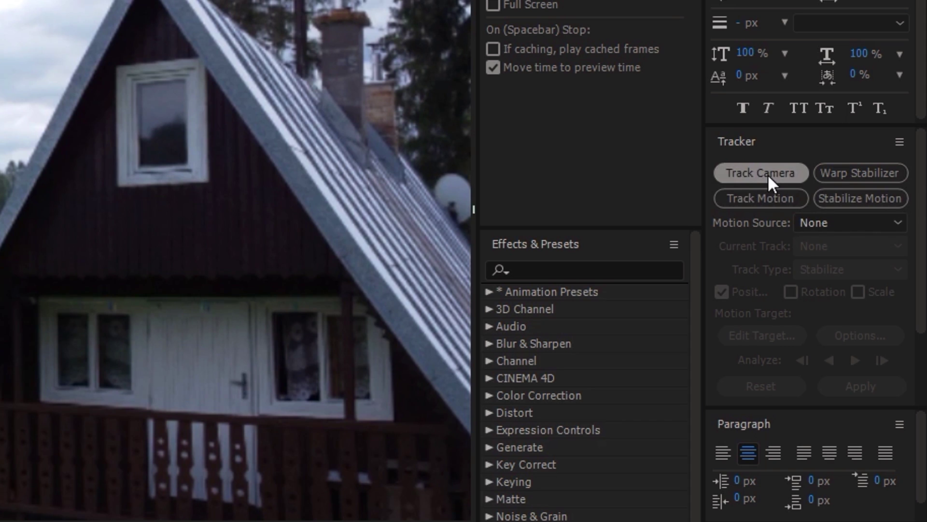
pyautogui.click(766, 173)
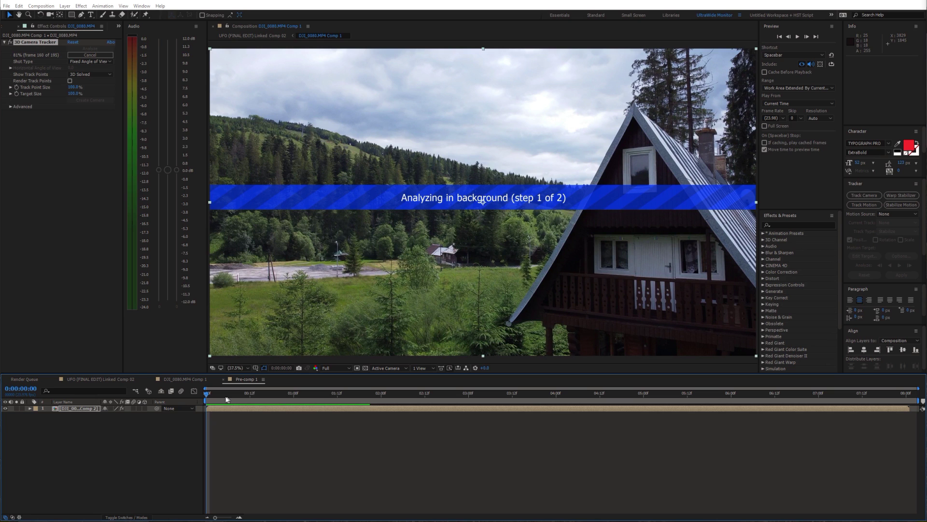
pyautogui.moveTo(226, 399); pyautogui.dragTo(198, 401)
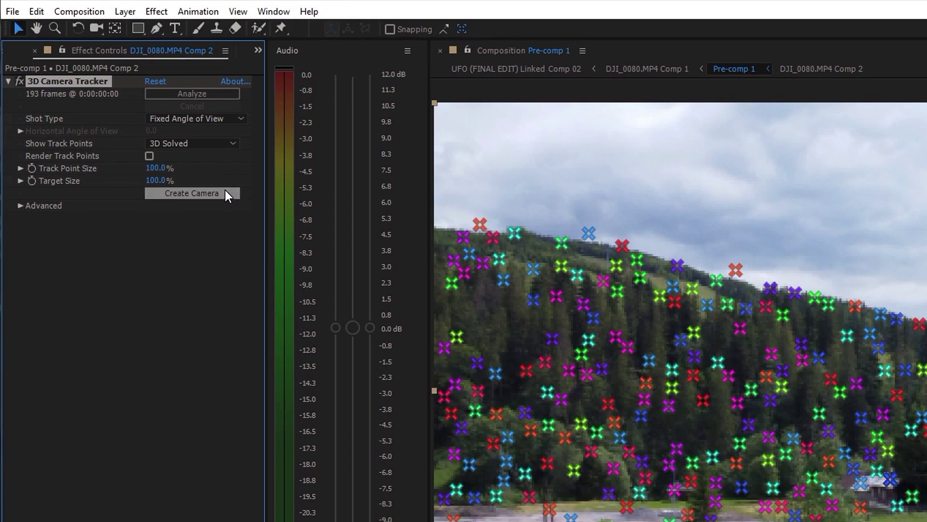
pyautogui.click(170, 144)
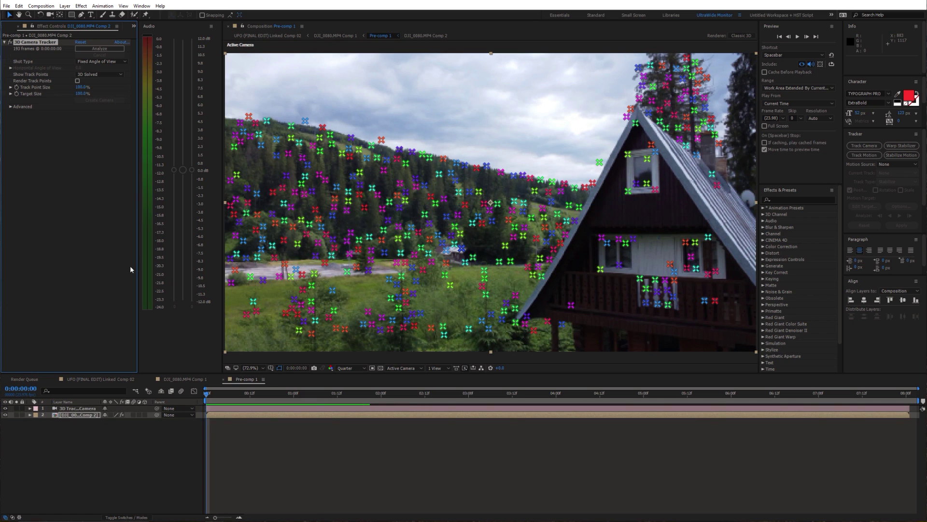
# - Create a black solid of 1920 × 1080 px in the composition with the tracked camera
pyautogui.click(98, 435)
pyautogui.rightClick(98, 436)
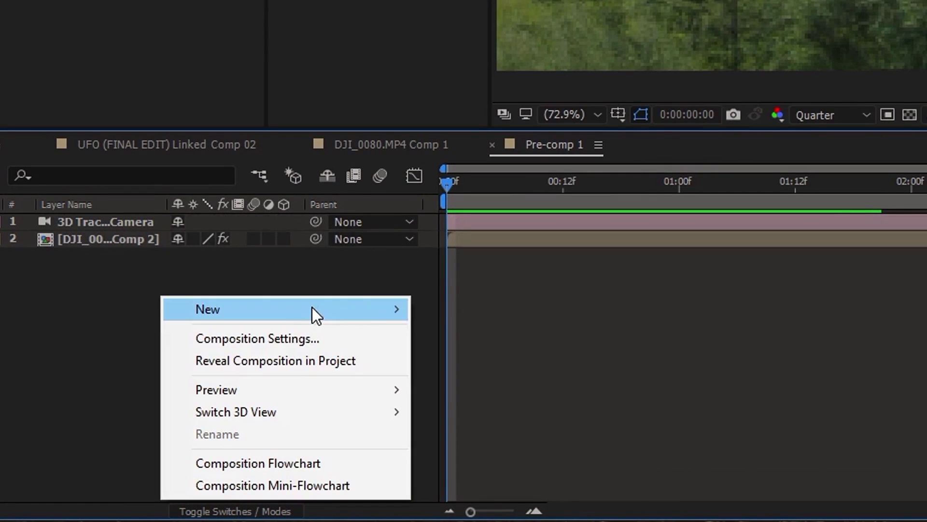
pyautogui.click(491, 365)
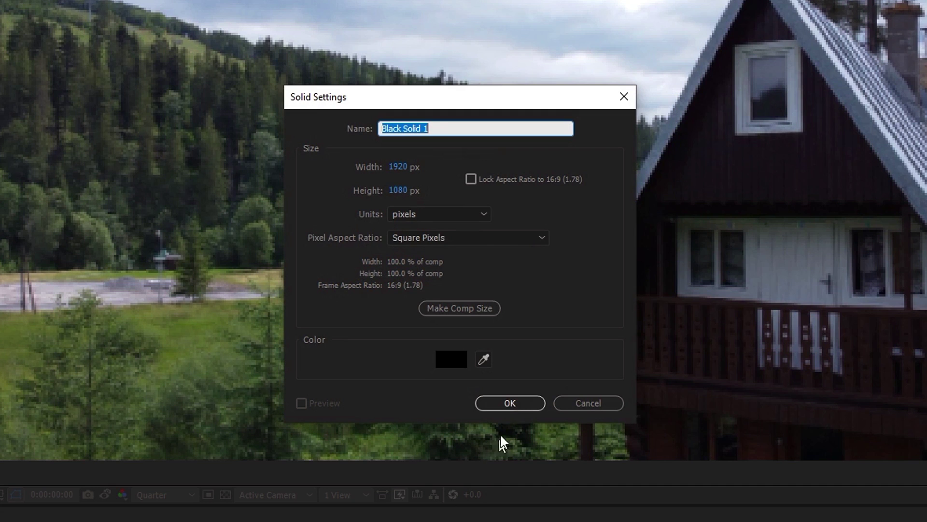
pyautogui.click(513, 405)
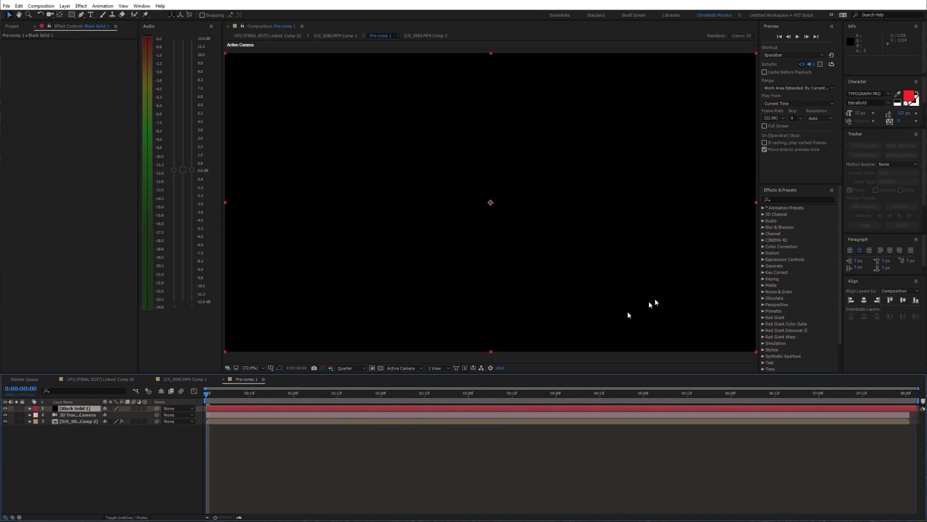
# - Find the Video Copilot Element effect and apply it to the black solid
pyautogui.click(783, 200)
pyautogui.write('ele')
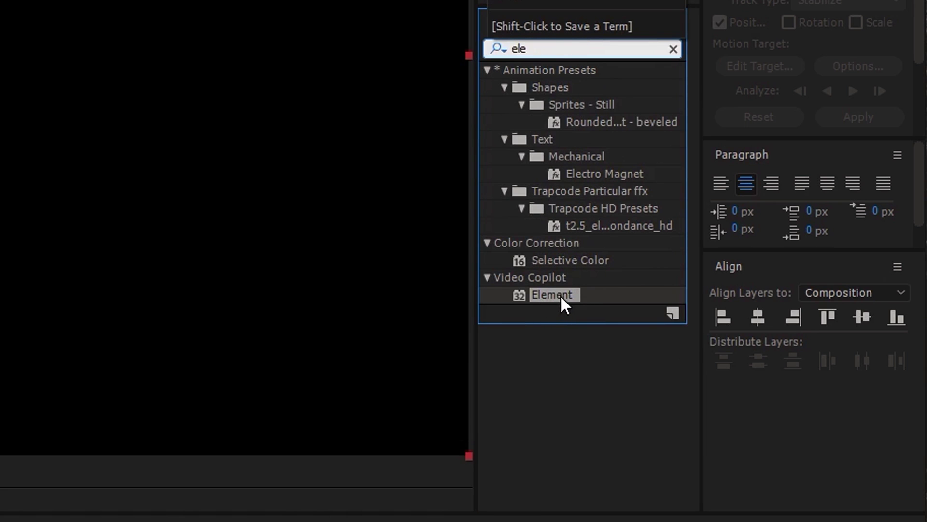
pyautogui.moveTo(560, 295); pyautogui.dragTo(500, 413)
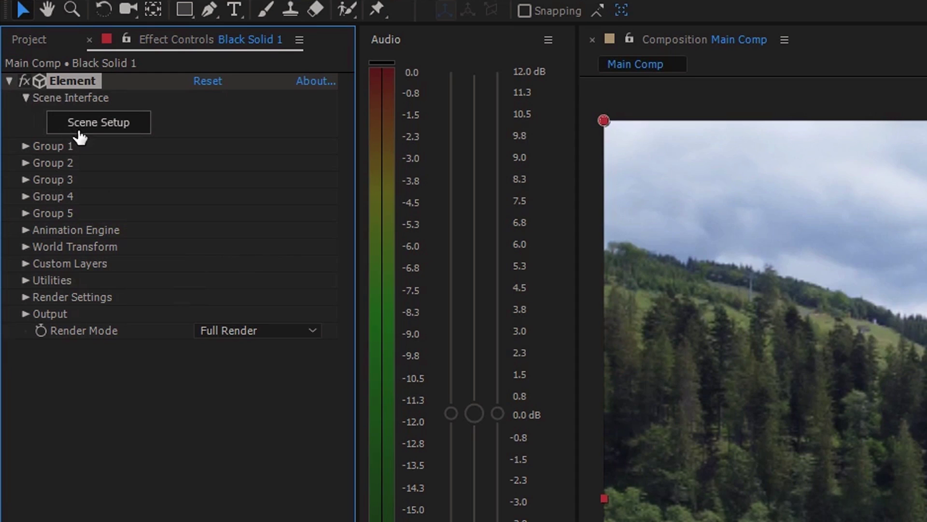
# - Open the Element scene setup and import ufo.obj with the default import preferences
pyautogui.click(79, 121)
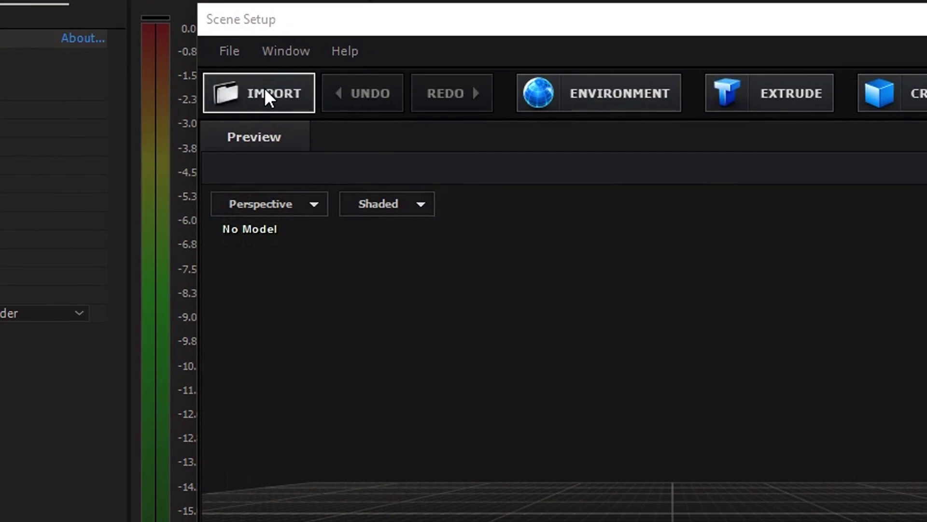
pyautogui.click(265, 90)
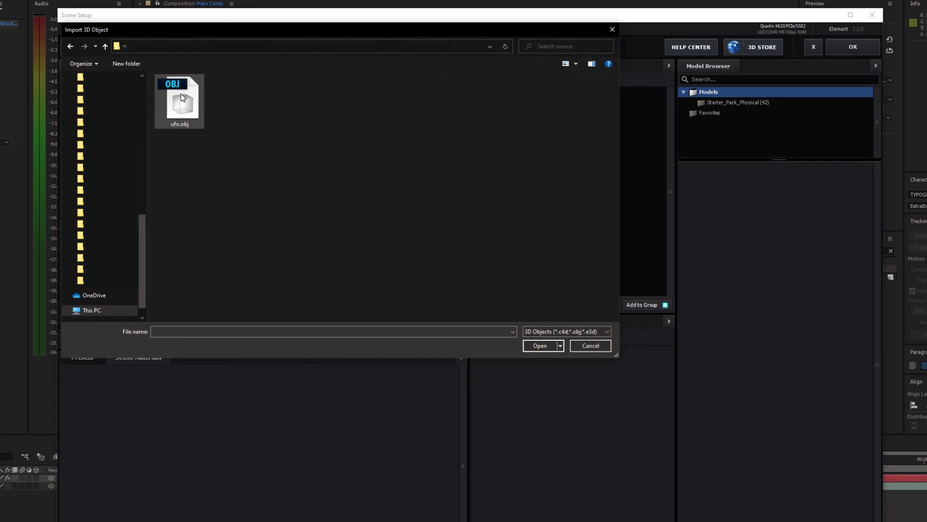
pyautogui.doubleClick(198, 99)
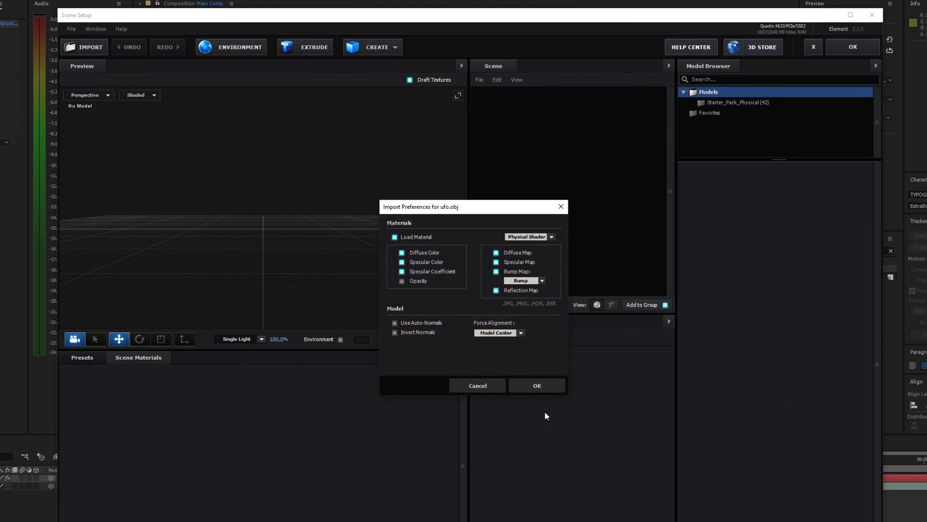
pyautogui.click(535, 383)
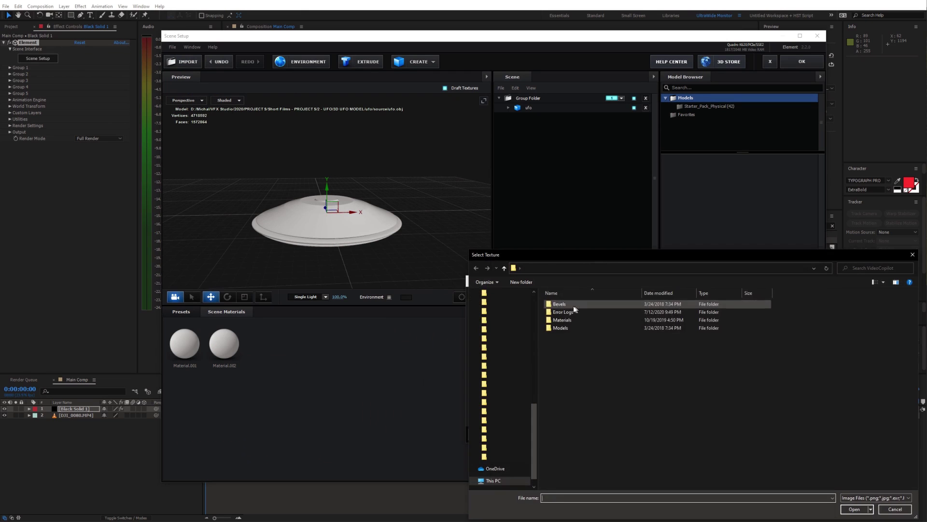
# - Load textures onto the UFO's hull and light materials, give the lights a green illumination, and accept the Element scene
pyautogui.doubleClick(555, 305)
pyautogui.doubleClick(604, 314)
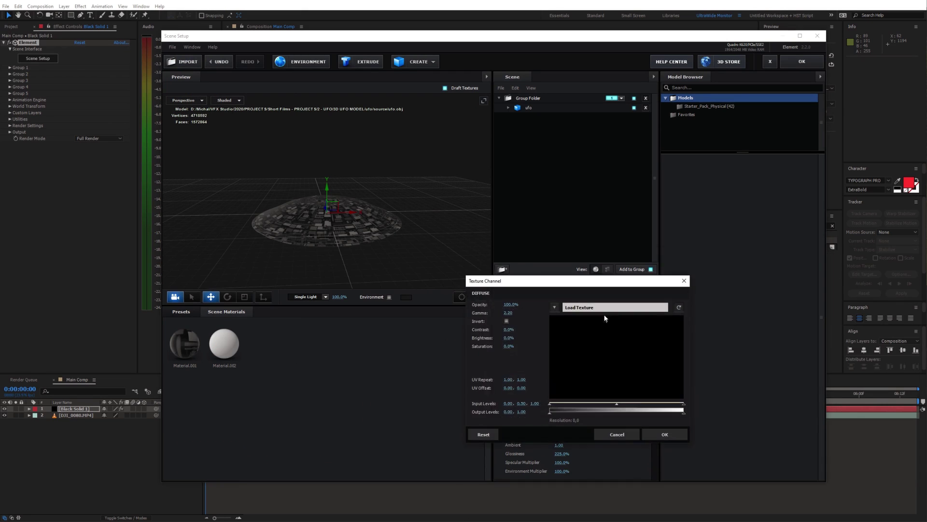
pyautogui.click(617, 434)
pyautogui.click(587, 405)
pyautogui.click(541, 367)
pyautogui.click(621, 428)
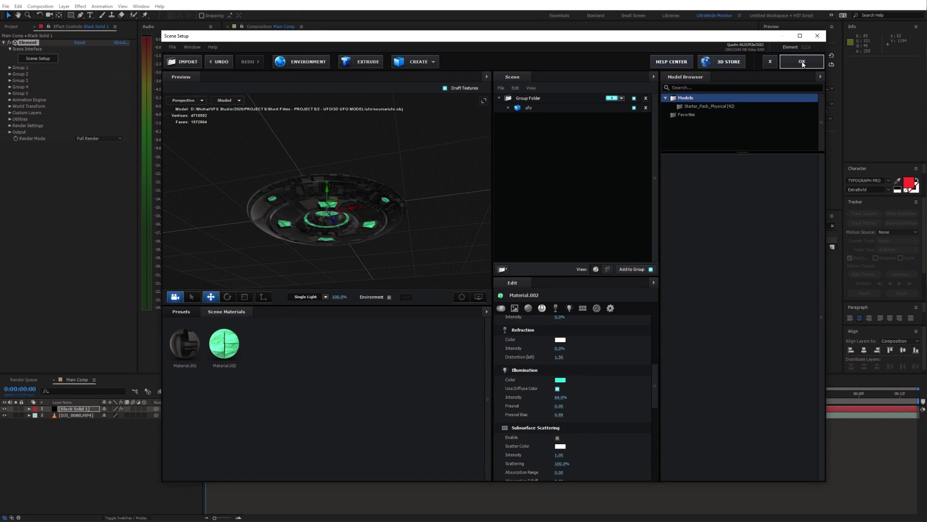
pyautogui.click(801, 61)
# - Create a group null for Element's Group 1 and move it sideways so the UFO hovers in the sky beside the cabin
pyautogui.click(10, 67)
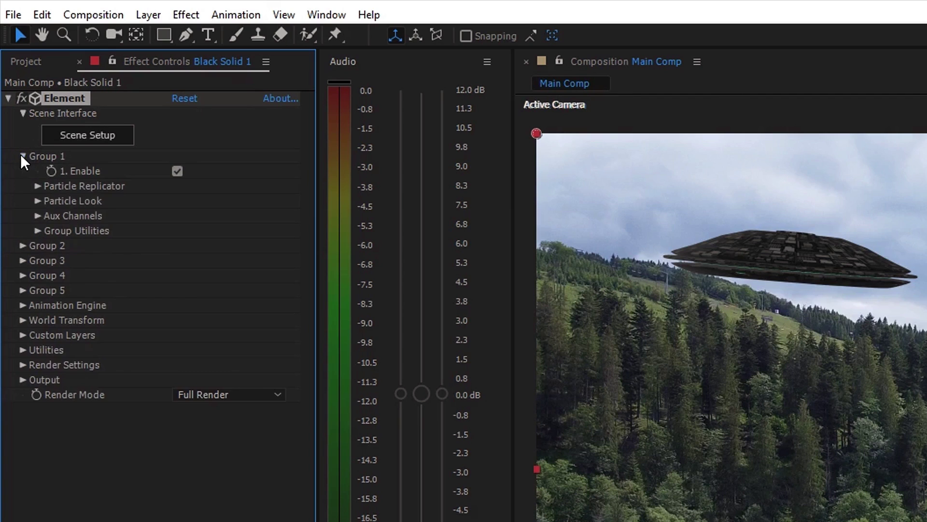
pyautogui.click(37, 231)
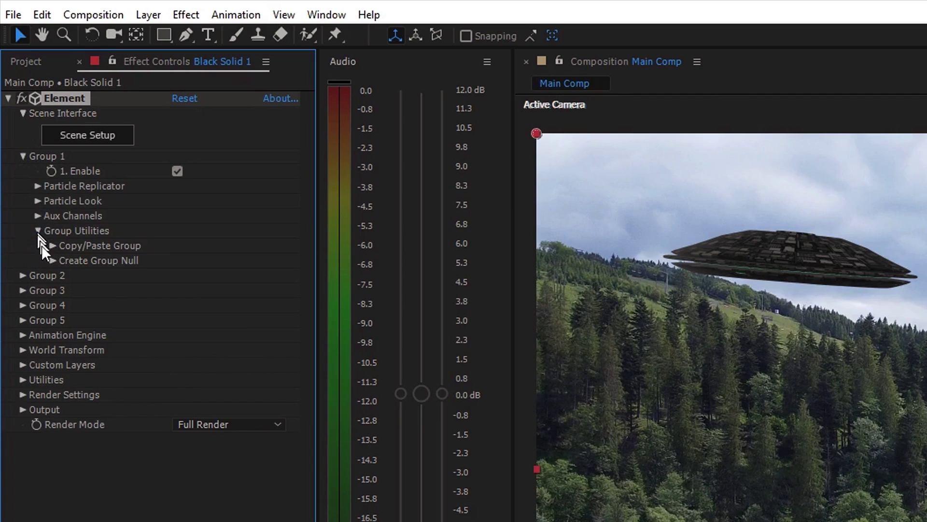
pyautogui.click(51, 260)
pyautogui.click(94, 284)
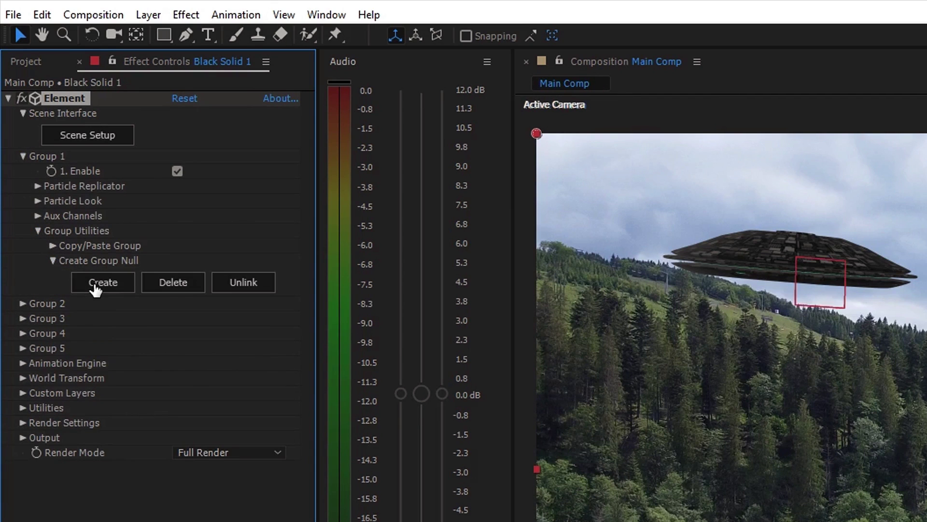
pyautogui.moveTo(108, 415); pyautogui.dragTo(256, 416)
pyautogui.click(82, 463)
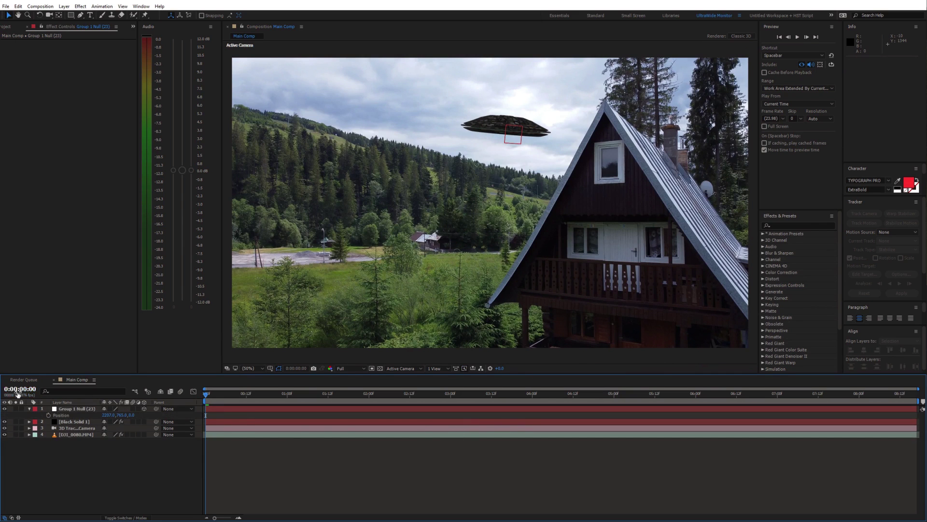
pyautogui.click(29, 409)
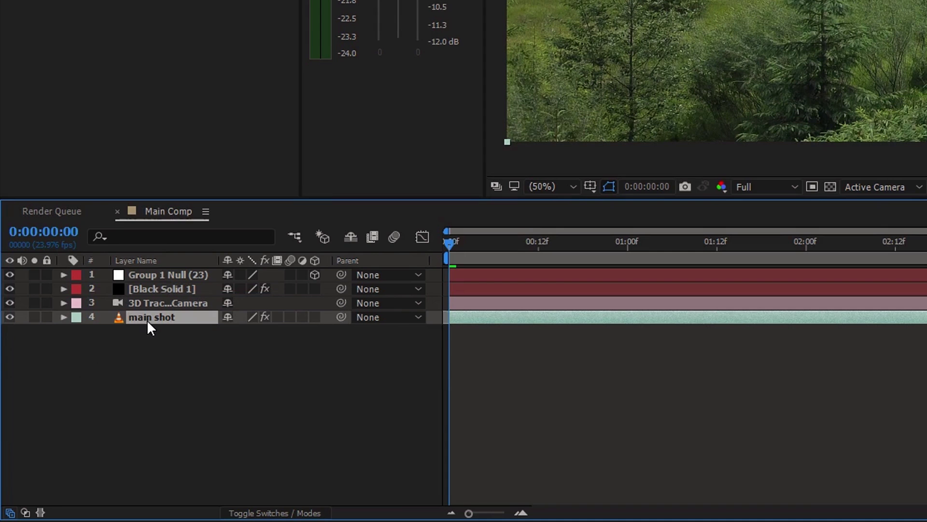
# - Duplicate the main shot layer, place the copy above all other layers and rename it mask
pyautogui.hotkey('ctrl', 'd')
pyautogui.moveTo(164, 277); pyautogui.dragTo(164, 271)
pyautogui.rightClick(164, 271)
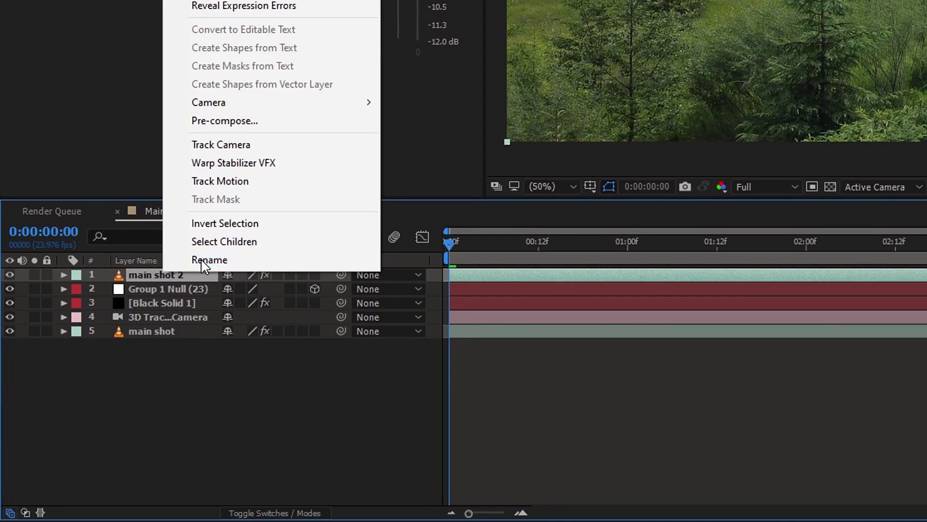
pyautogui.press('Escape')
pyautogui.press('Return')
pyautogui.write('mask')
pyautogui.press('Return')
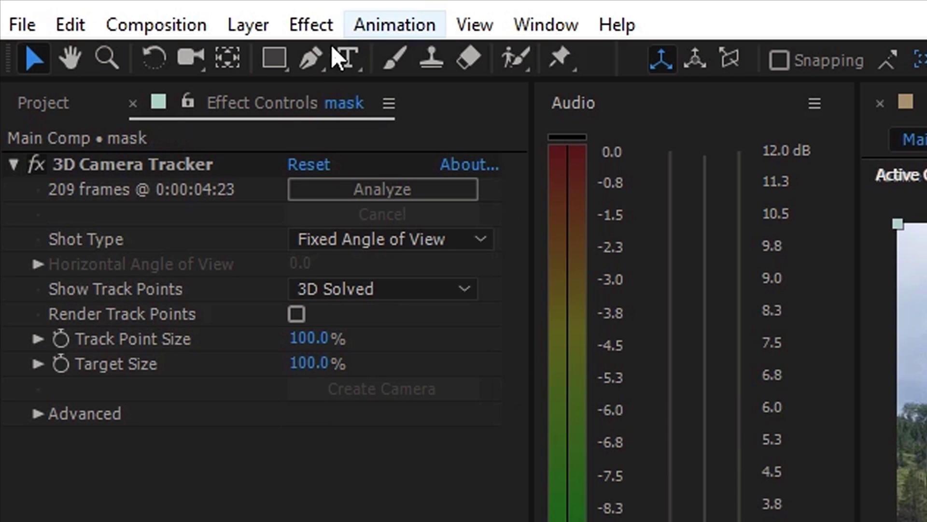
# - Draw a Pen tool mask around the cabin on the mask layer and keyframe its Mask Path throughout the shot
pyautogui.click(319, 52)
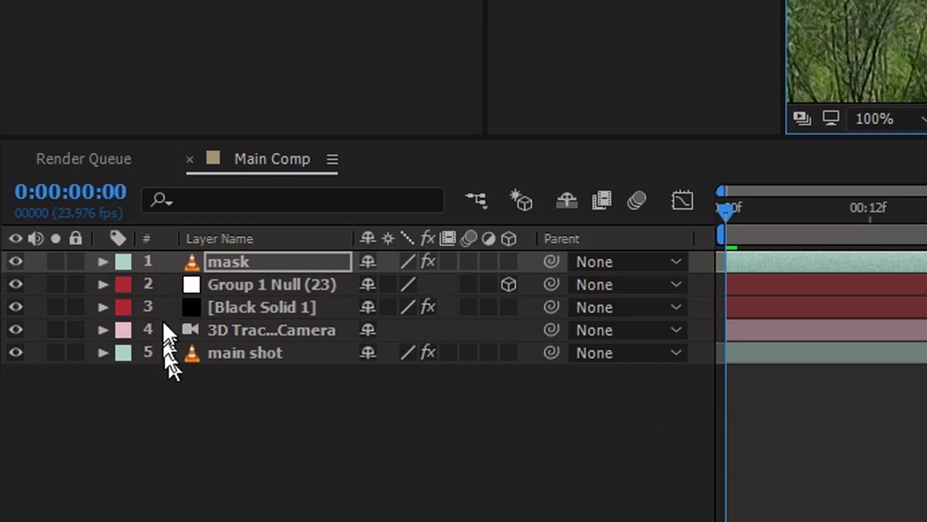
pyautogui.press('m')
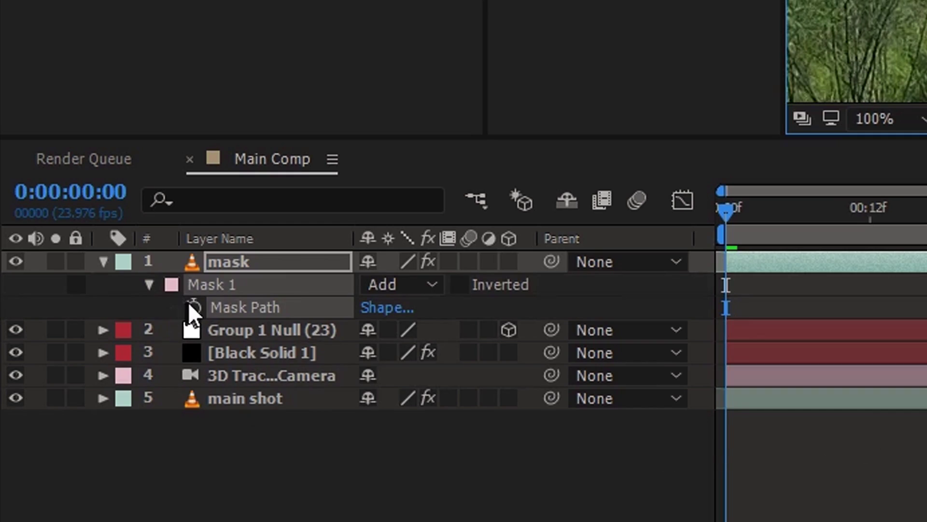
pyautogui.click(55, 422)
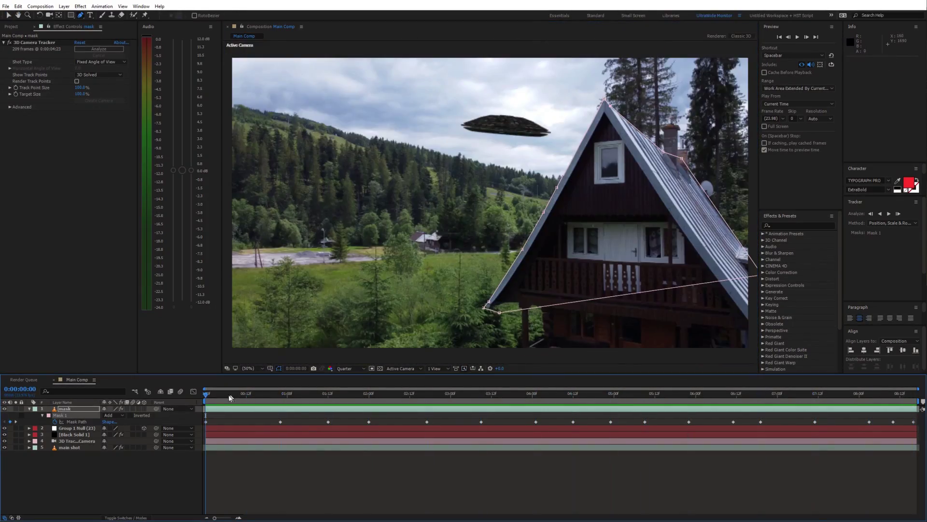
pyautogui.moveTo(230, 394); pyautogui.dragTo(637, 393)
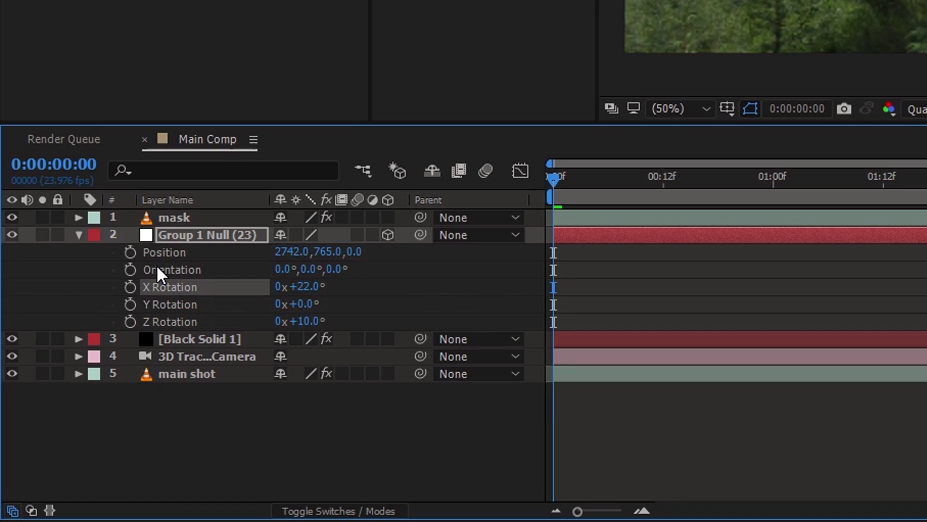
# - Keyframe the group null's position, orientation and rotations behind the cabin at 0:00:00:00, and move it into the open sky at 0:00:01:04
pyautogui.moveTo(130, 253); pyautogui.dragTo(130, 325)
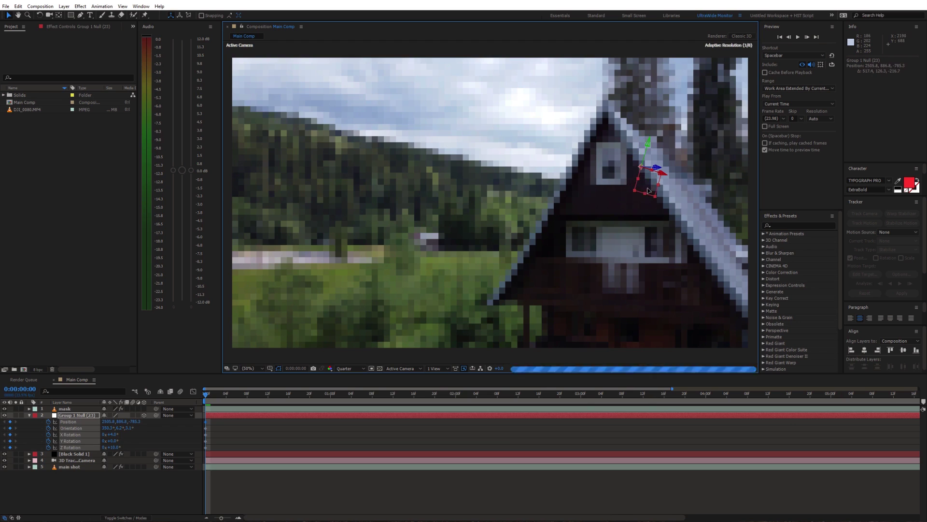
pyautogui.click(352, 393)
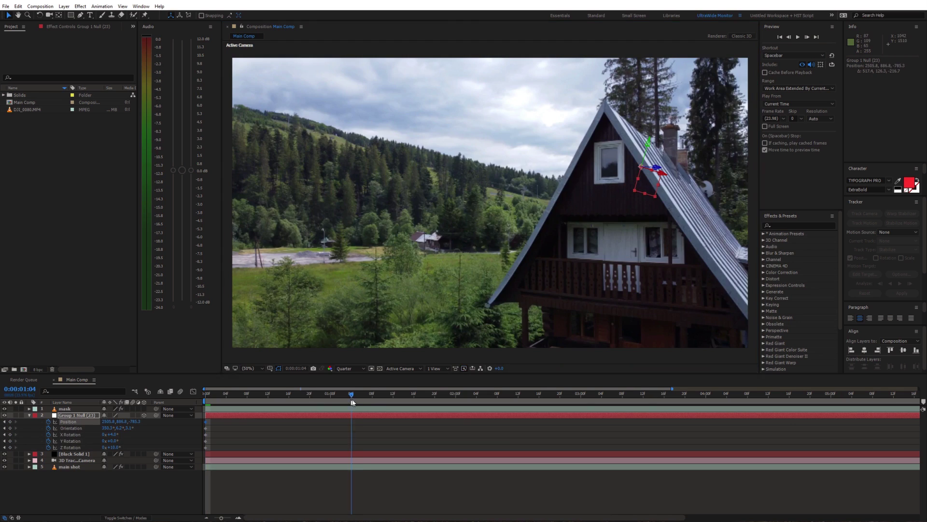
pyautogui.moveTo(673, 176); pyautogui.dragTo(449, 154)
# - Adjust the group null's rotation and its orientation at the first frame, and preview the UFO's flight out from behind the cabin
pyautogui.press('w')
pyautogui.press('Home')
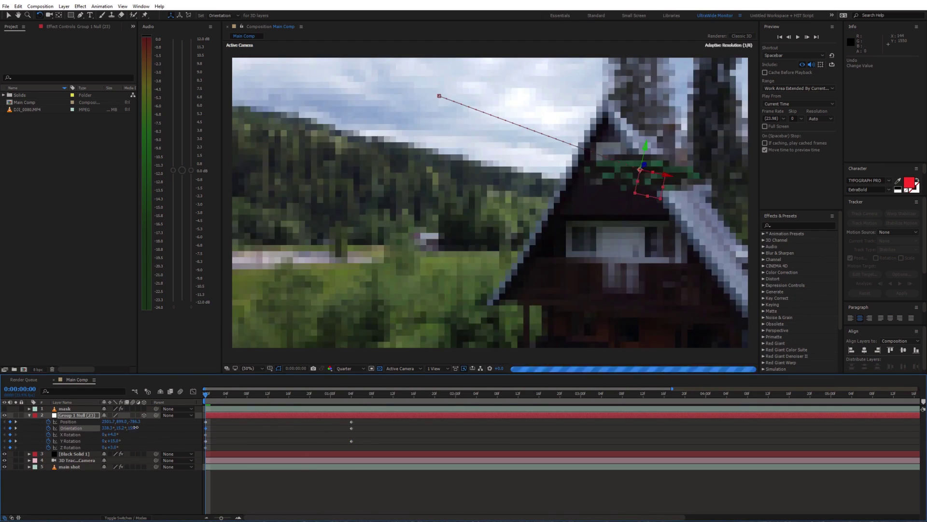
pyautogui.press('space')
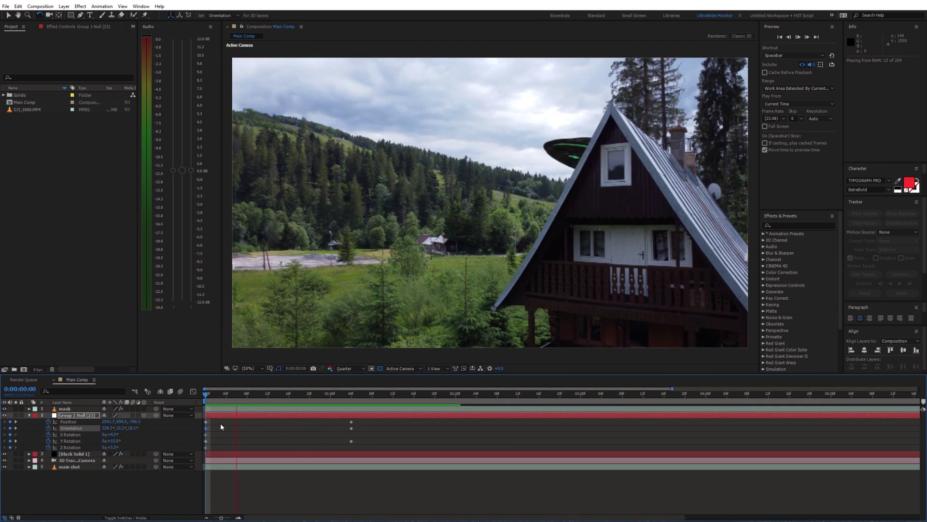
pyautogui.moveTo(328, 394); pyautogui.dragTo(367, 396)
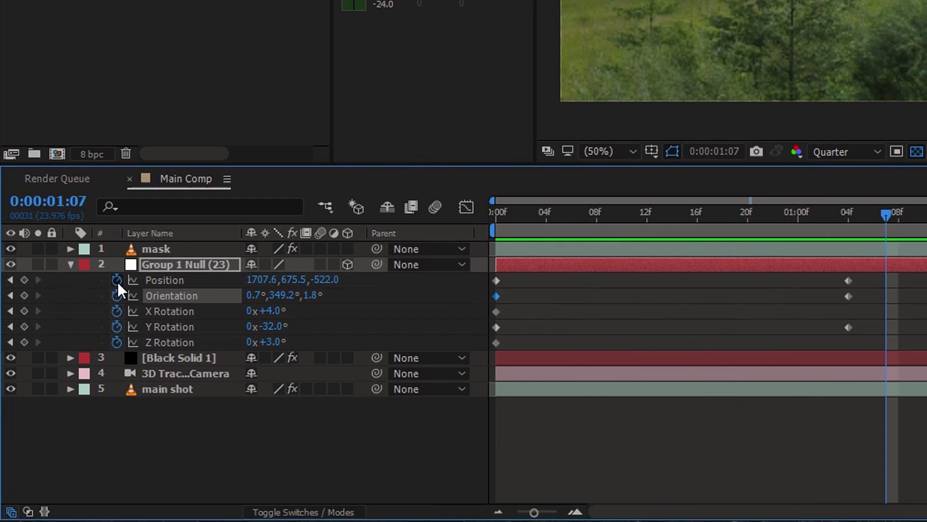
# - Add the expression wiggle(1,30) to the Position of Group 1 Null
pyautogui.keyDown('alt'); pyautogui.click(118, 282); pyautogui.keyUp('alt')
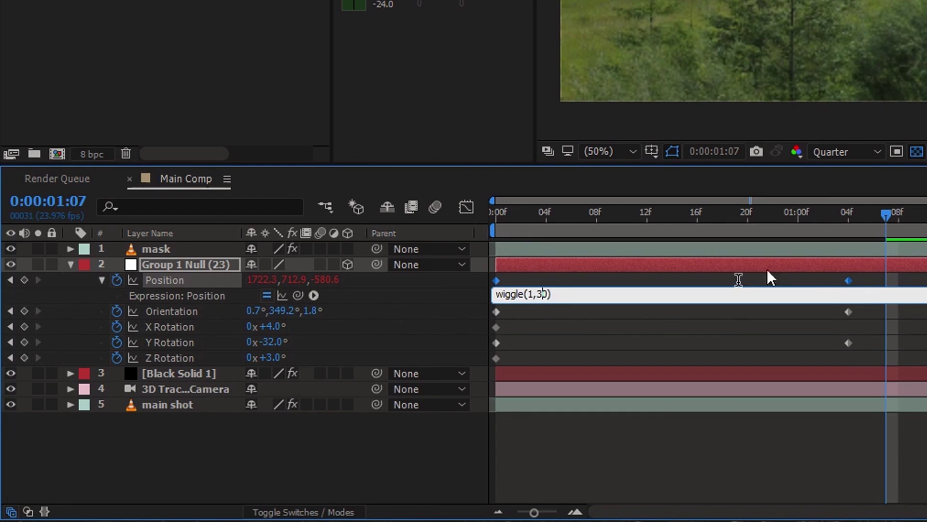
pyautogui.click(898, 215)
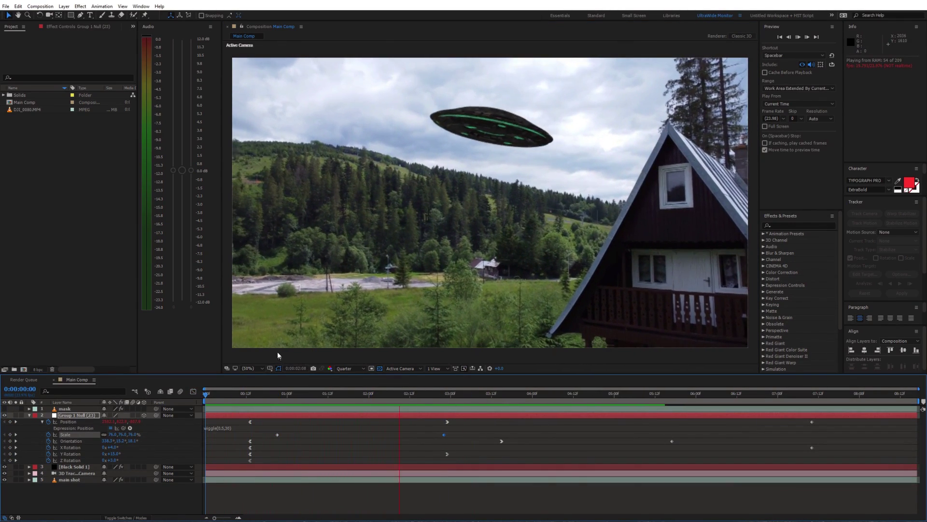
# - Go to 0:00:00:20, collapse the group null's properties, duplicate the main shot layer and place the copy above all other layers
pyautogui.moveTo(241, 394); pyautogui.dragTo(273, 395)
pyautogui.click(29, 415)
pyautogui.click(69, 434)
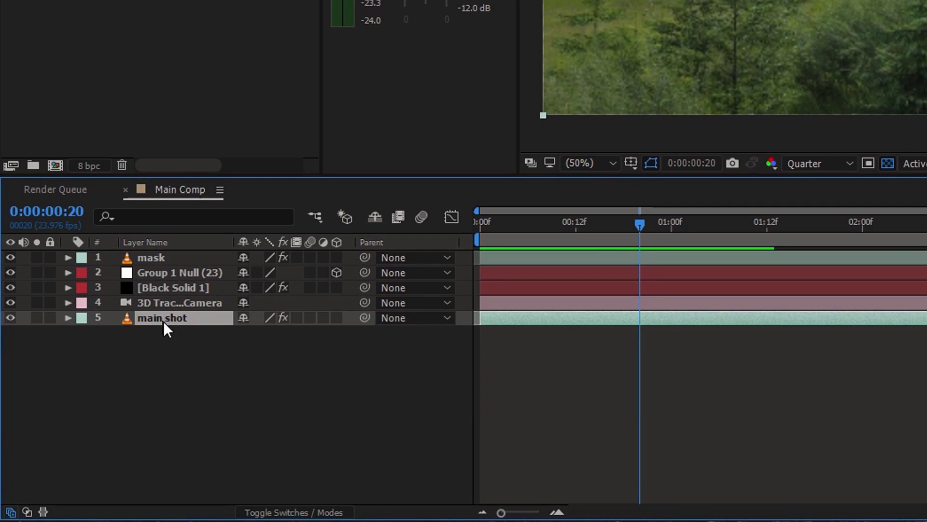
pyautogui.hotkey('ctrl', 'd')
pyautogui.moveTo(167, 317); pyautogui.dragTo(164, 252)
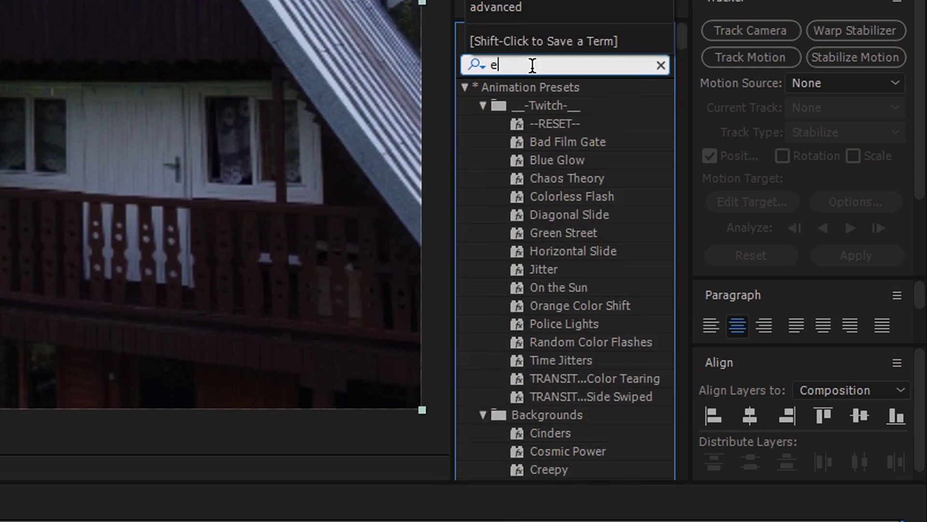
# - Apply Extract to main shot 2, key out the sky with White Point 140 and White Softness 24, and preview the shot from the start
pyautogui.write('xtract')
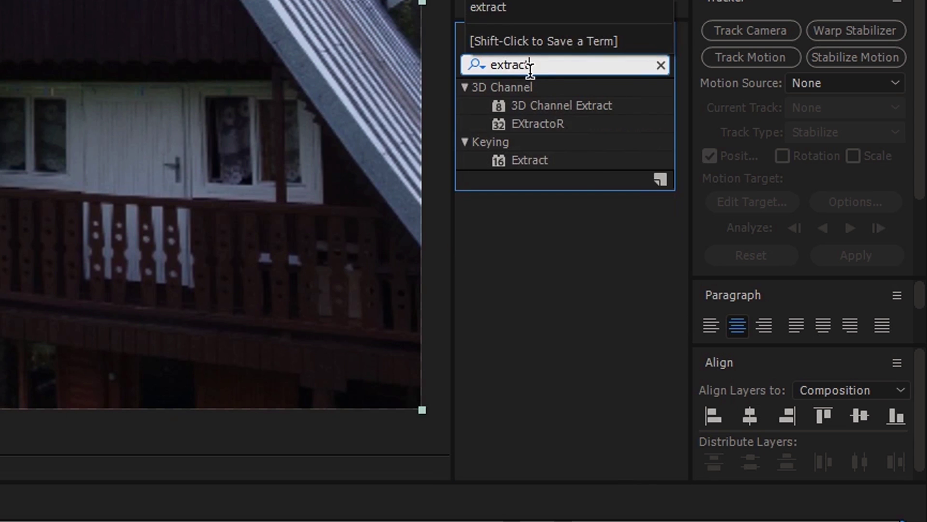
pyautogui.doubleClick(542, 166)
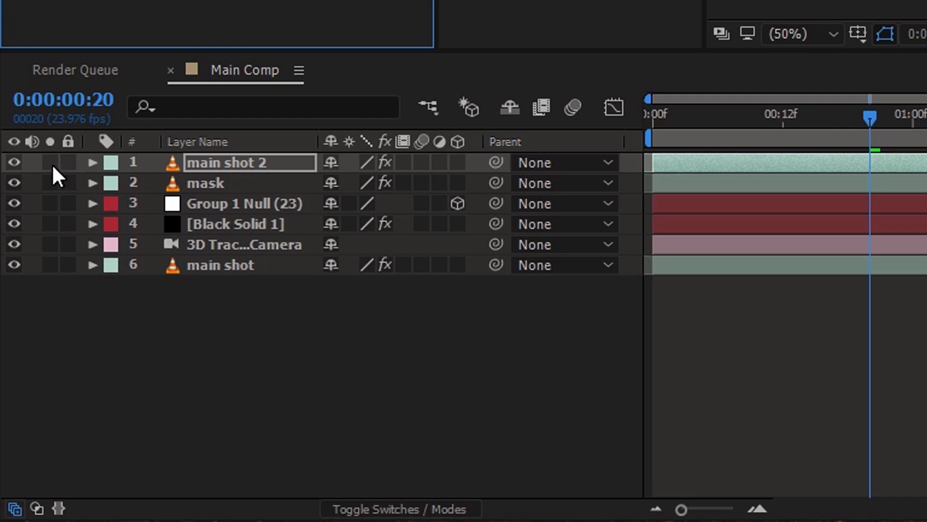
pyautogui.click(15, 408)
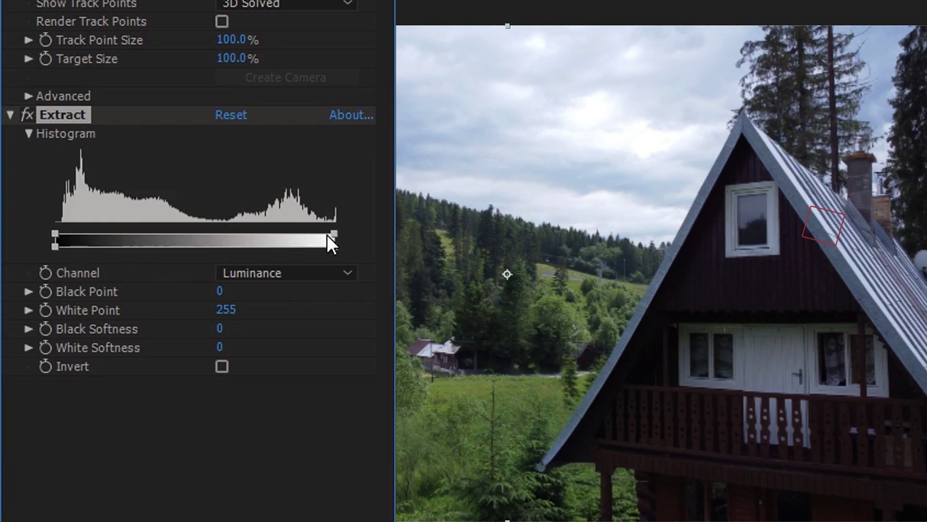
pyautogui.moveTo(326, 233); pyautogui.dragTo(193, 235)
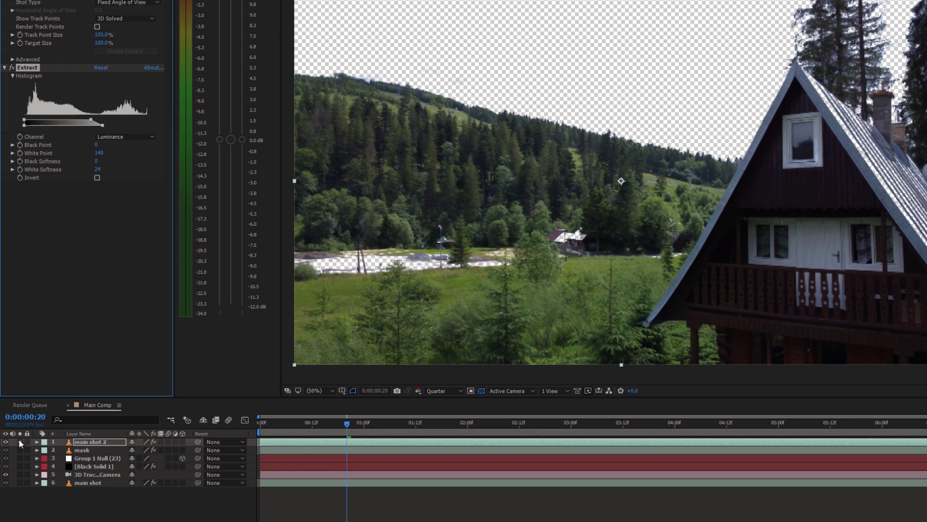
pyautogui.click(19, 442)
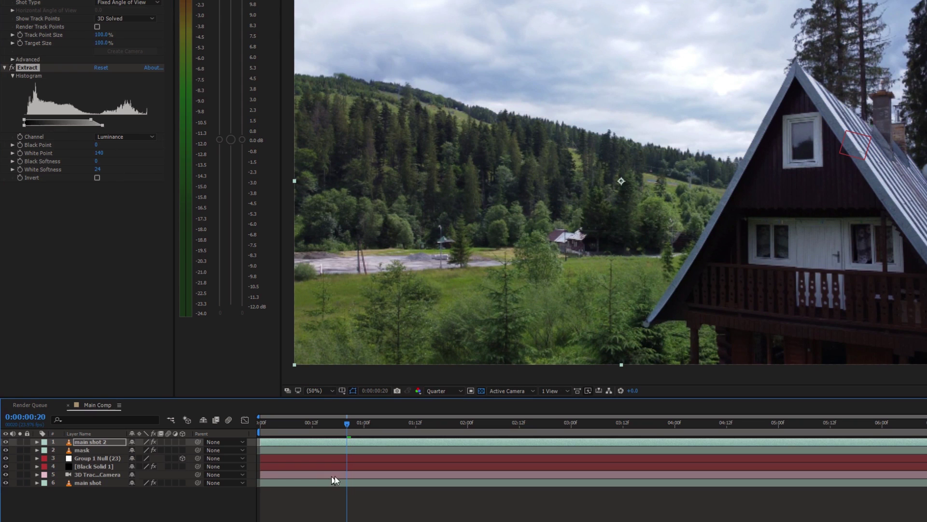
pyautogui.press('Home')
pyautogui.press('space')
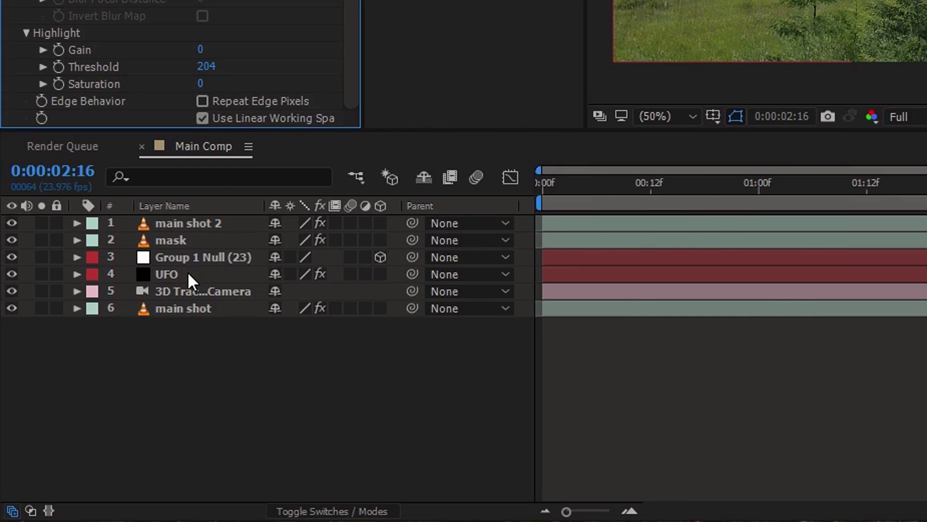
# - Duplicate the UFO layer and set the copy's Element output to show only the Illumination pass
pyautogui.click(187, 272)
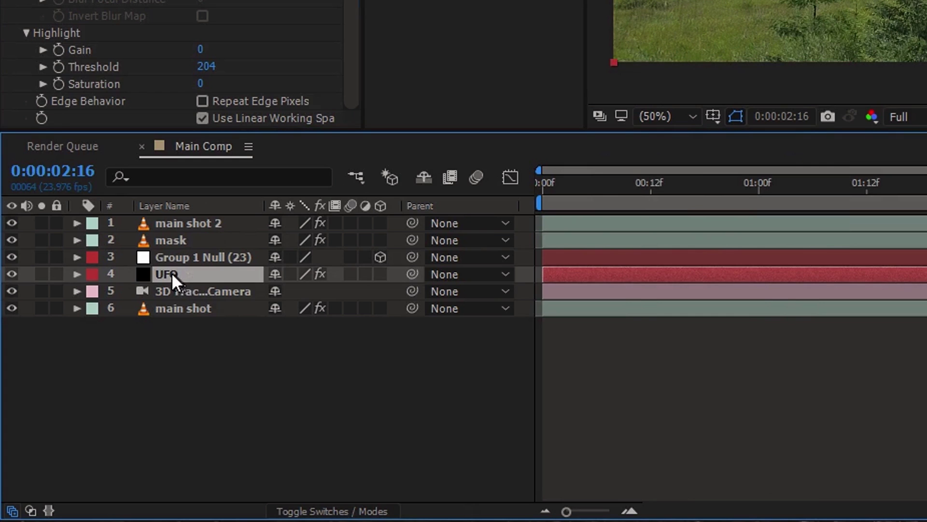
pyautogui.hotkey('ctrl', 'd')
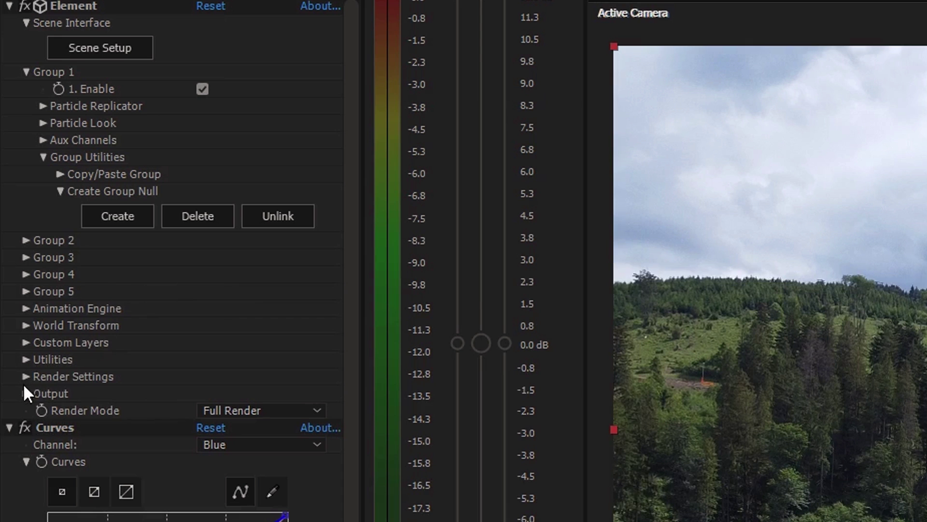
pyautogui.click(25, 393)
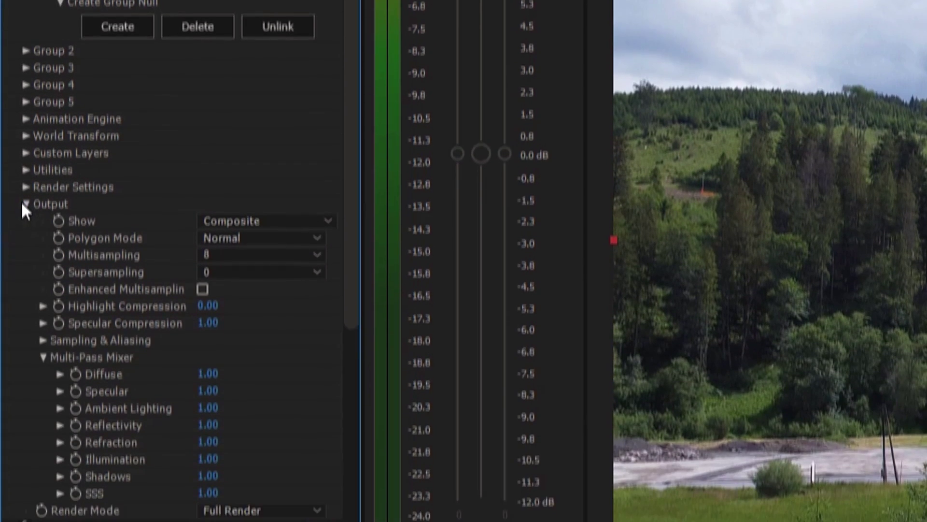
pyautogui.click(219, 413)
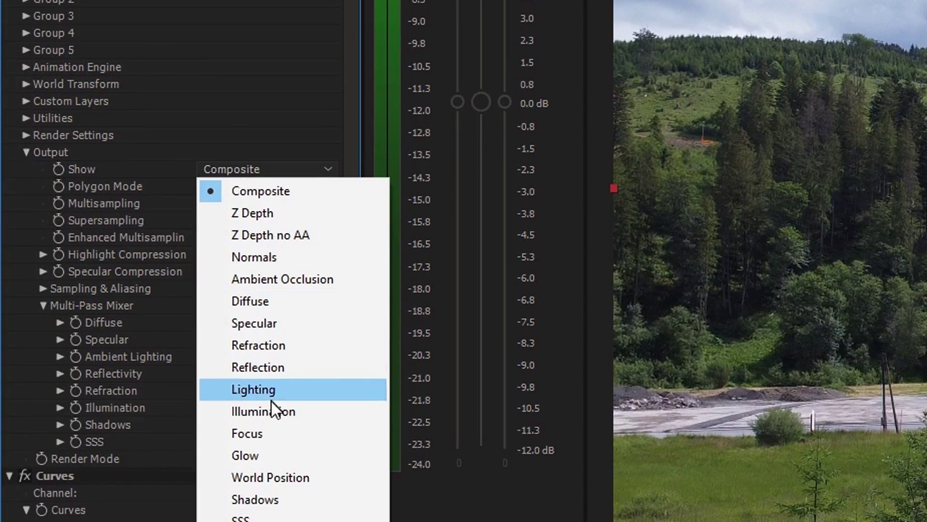
pyautogui.click(265, 418)
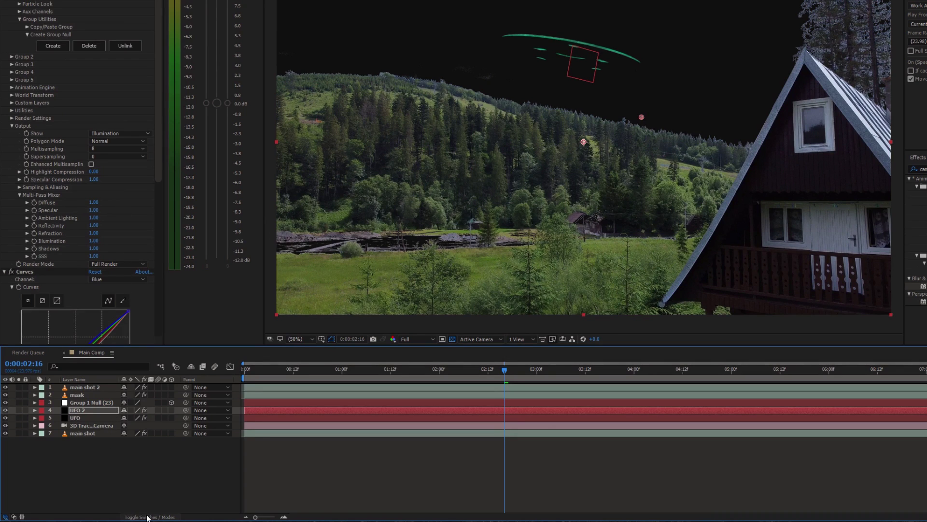
# - Set the UFO 2 layer's blending mode to Add and apply the Fast Blur effect to it
pyautogui.click(147, 516)
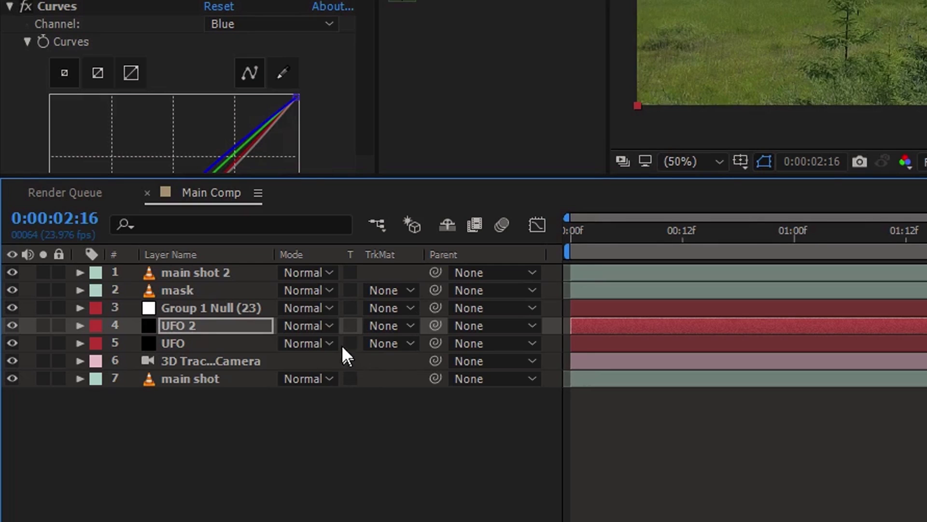
pyautogui.click(134, 410)
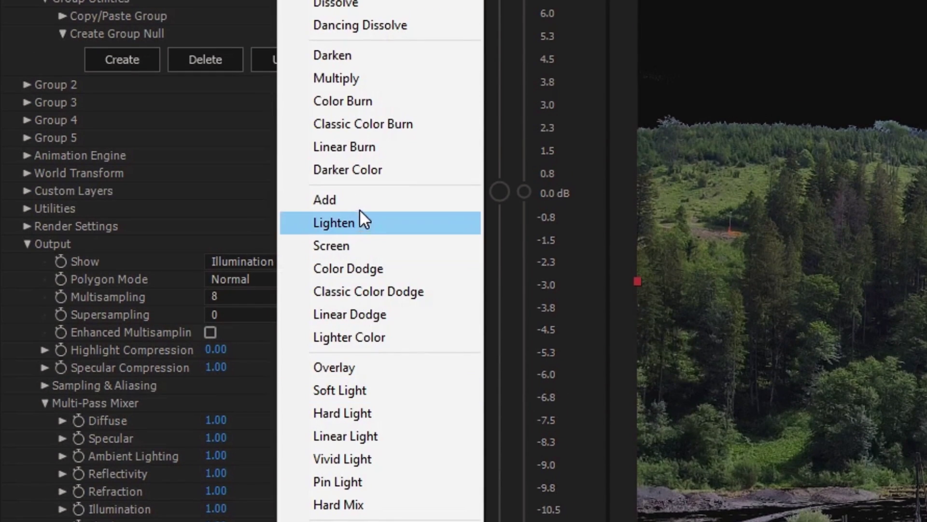
pyautogui.click(360, 205)
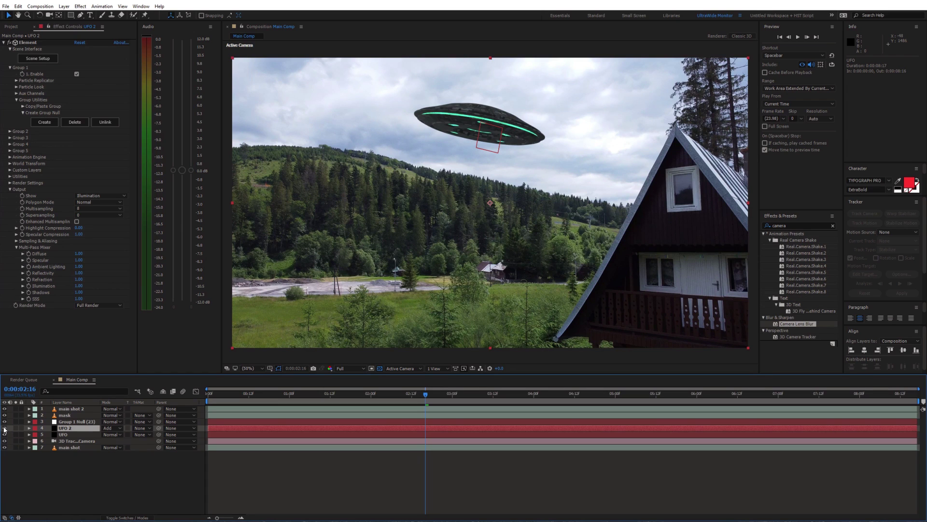
pyautogui.write('fast')
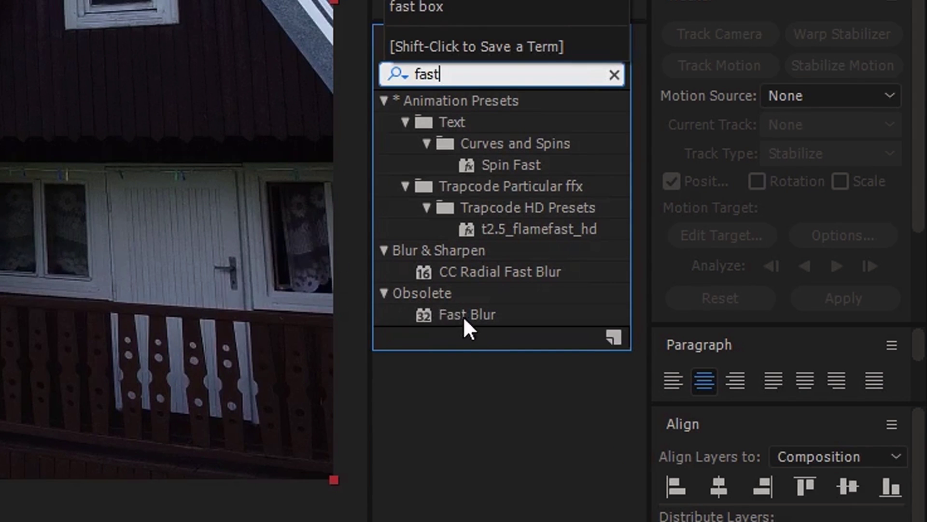
pyautogui.doubleClick(464, 316)
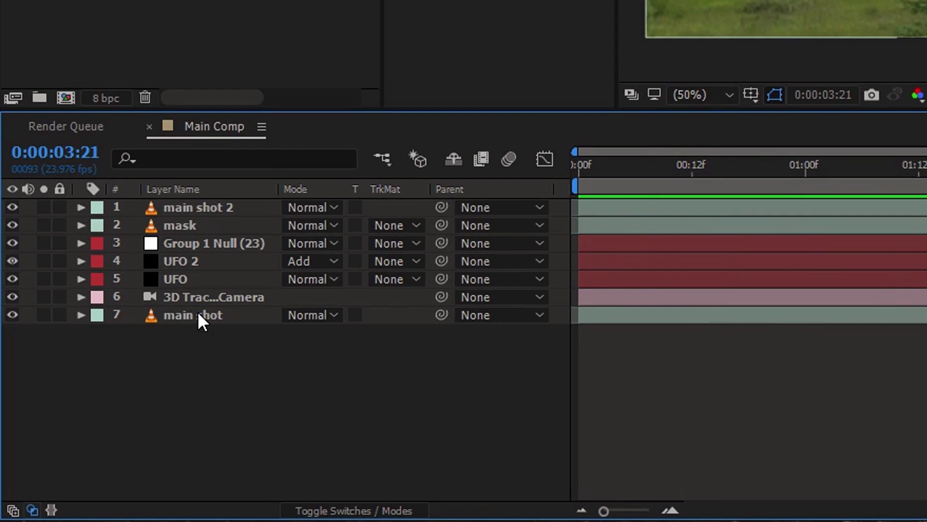
# - Duplicate the main shot layer, place the copy above all other layers, rename it sky and hide it
pyautogui.click(71, 446)
pyautogui.hotkey('ctrl', 'd')
pyautogui.moveTo(201, 317); pyautogui.dragTo(212, 206)
pyautogui.press('Return')
pyautogui.write('sky')
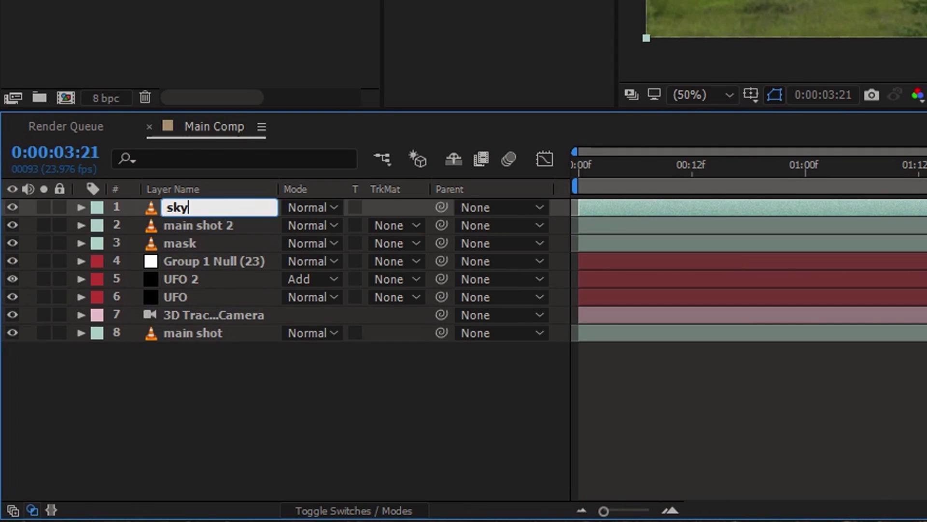
pyautogui.click(11, 207)
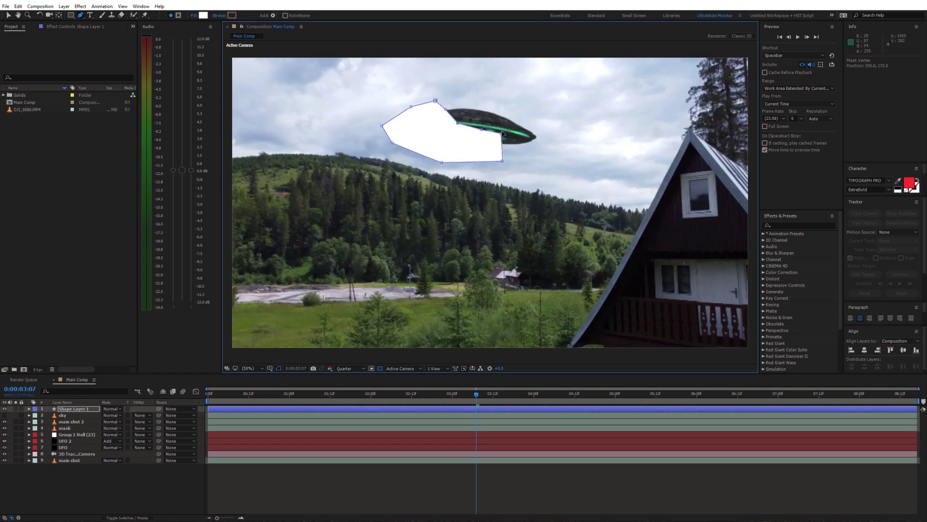
# - Draw closed white Pen tool shapes on a shape layer, covering parts of both sides of the UFO like cloud patches
pyautogui.moveTo(502, 134); pyautogui.dragTo(498, 140)
pyautogui.click(522, 121)
pyautogui.click(558, 130)
pyautogui.click(571, 139)
pyautogui.click(571, 159)
pyautogui.click(550, 159)
pyautogui.click(521, 148)
pyautogui.click(507, 128)
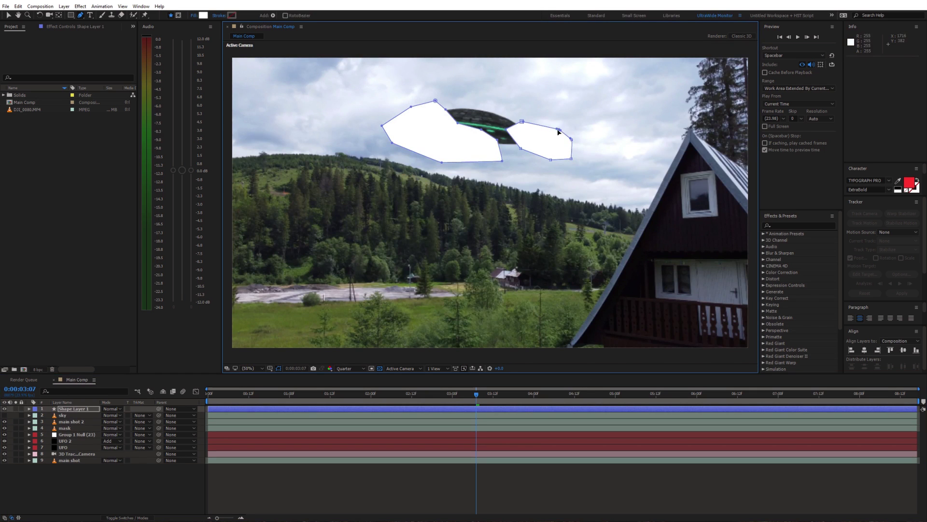
# - Apply Roughen Edges to Shape Layer 1 with Border 76.80 and Edge Sharpness 0.81
pyautogui.click(785, 225)
pyautogui.write('rough')
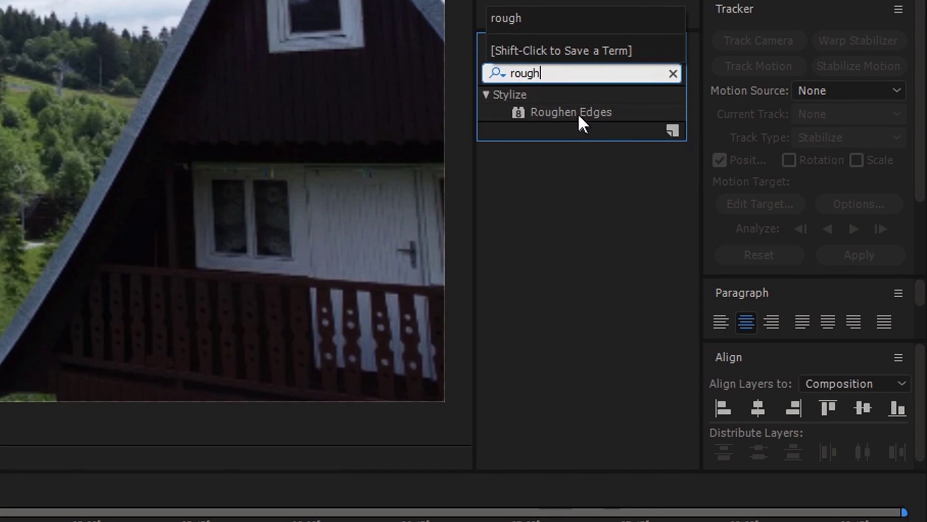
pyautogui.moveTo(578, 113); pyautogui.dragTo(508, 407)
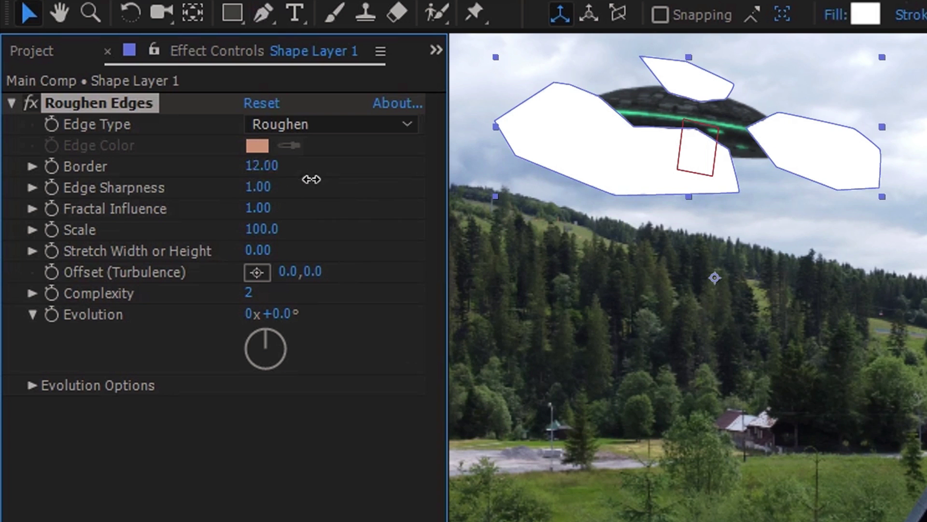
pyautogui.moveTo(312, 179); pyautogui.dragTo(254, 187)
pyautogui.moveTo(261, 165); pyautogui.dragTo(290, 166)
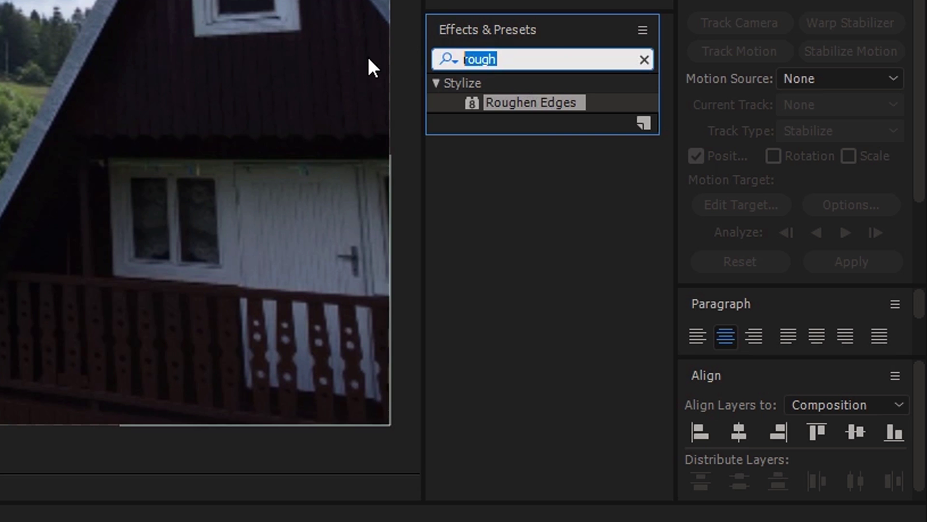
# - Apply Fast Blur to Shape Layer 1 and set its Blurriness to about 41
pyautogui.write('fast')
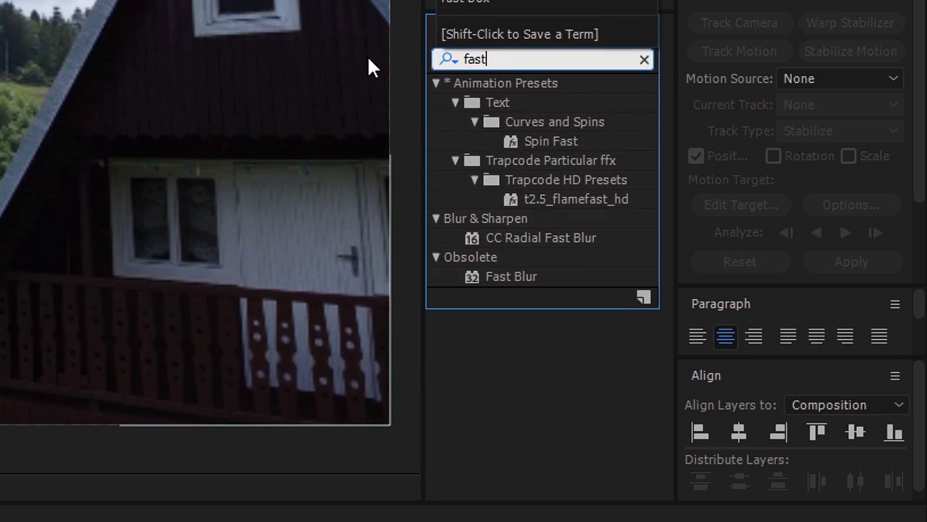
pyautogui.doubleClick(509, 276)
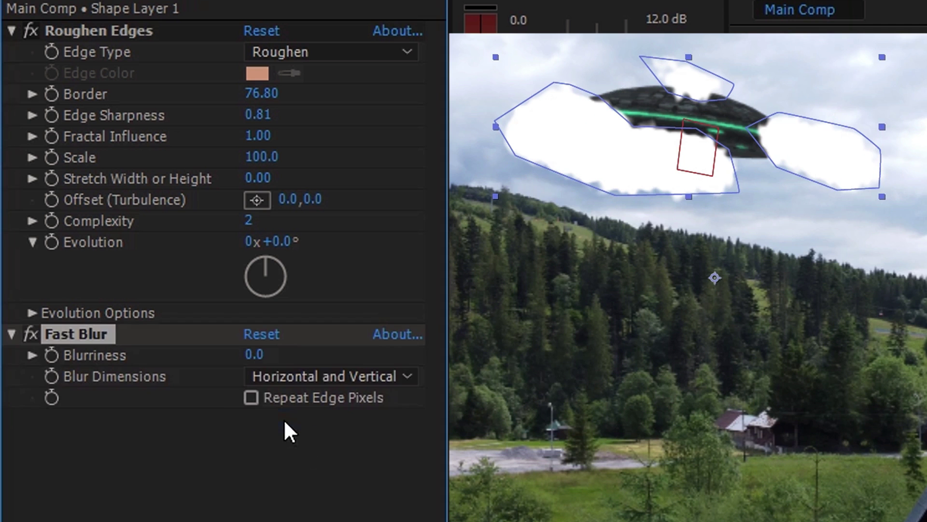
pyautogui.moveTo(256, 355); pyautogui.dragTo(304, 354)
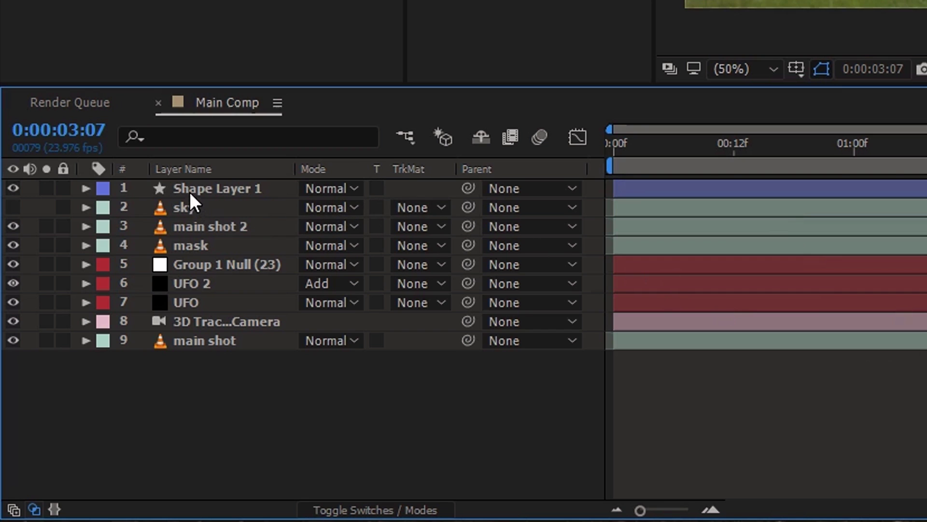
# - Make Shape Layer 1 a 3D layer, reposition it over the UFO and check its placement at other frames
pyautogui.click(189, 192)
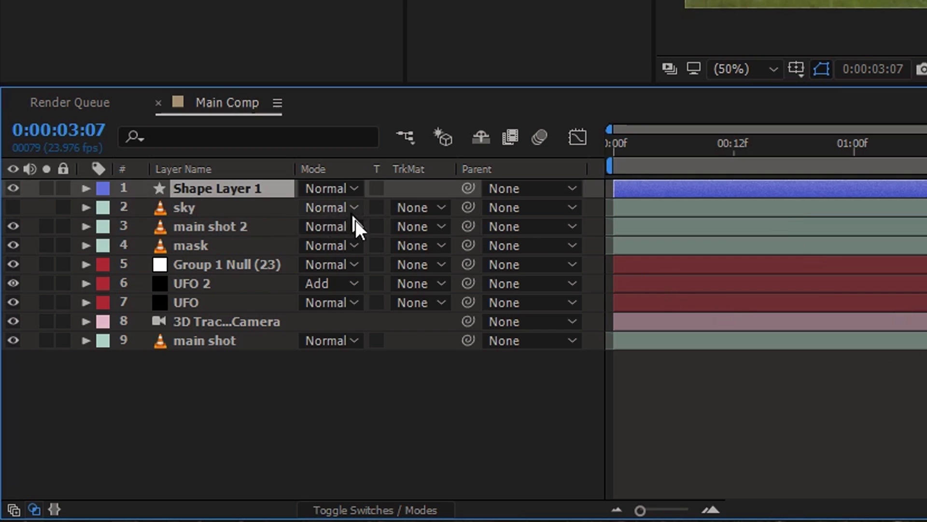
pyautogui.click(414, 511)
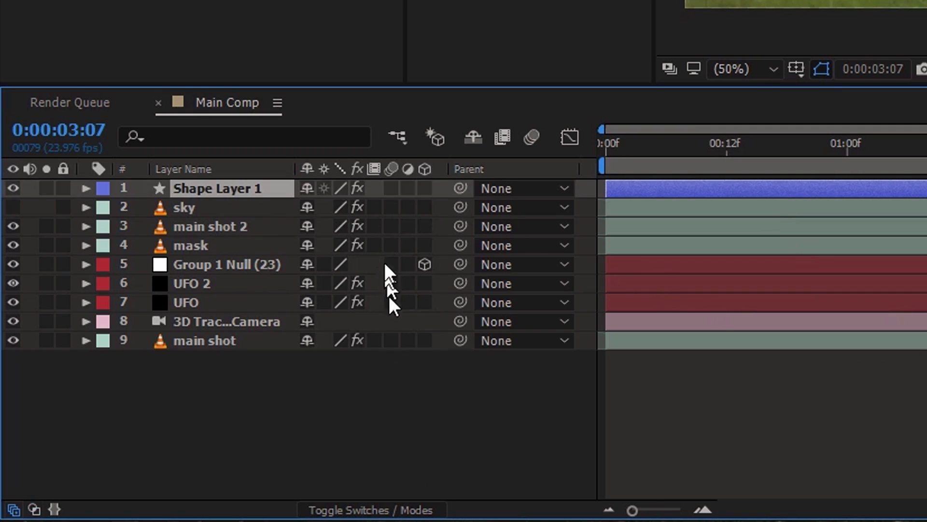
pyautogui.click(424, 187)
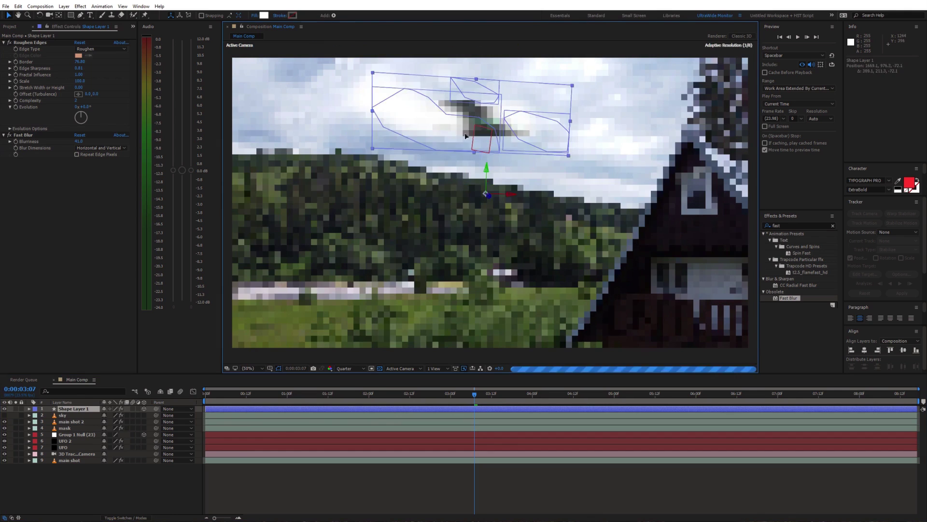
pyautogui.moveTo(465, 136); pyautogui.dragTo(460, 131)
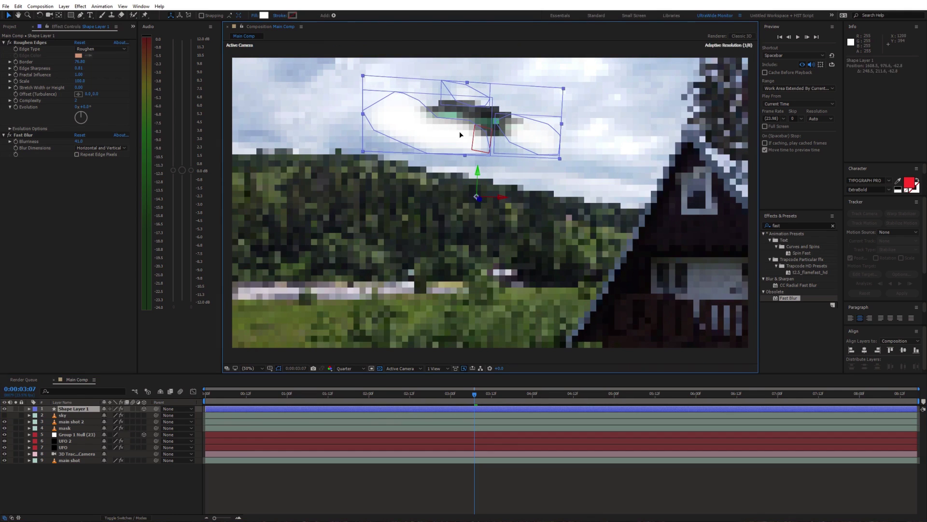
pyautogui.click(559, 393)
pyautogui.click(727, 392)
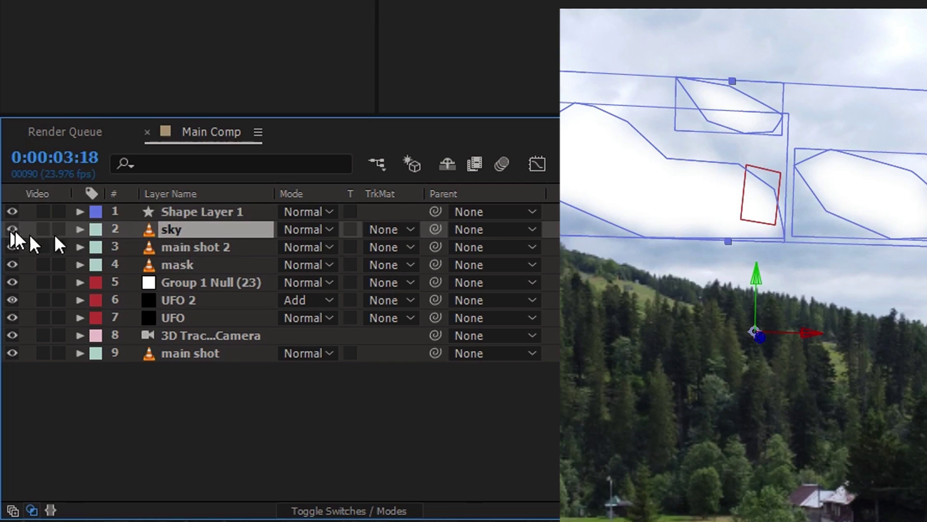
# - Set the sky layer's track matte to Alpha Matte using Shape Layer 1 and lower the sky layer's opacity to 66%
pyautogui.click(386, 226)
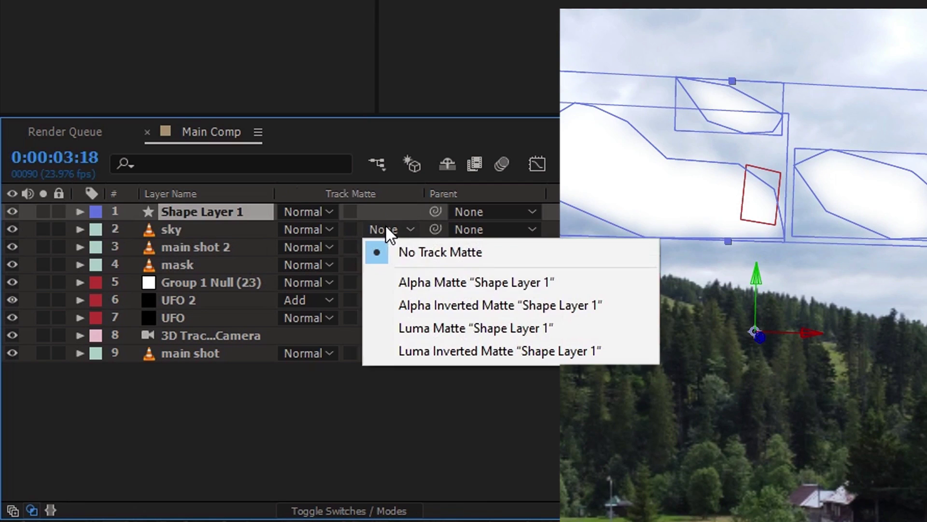
pyautogui.click(423, 281)
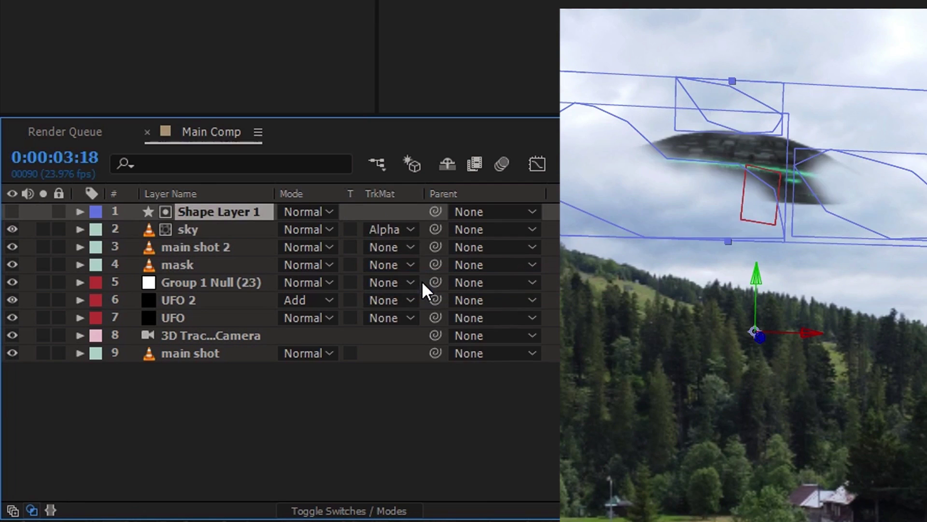
pyautogui.click(188, 230)
pyautogui.press('t')
pyautogui.moveTo(136, 432); pyautogui.dragTo(126, 433)
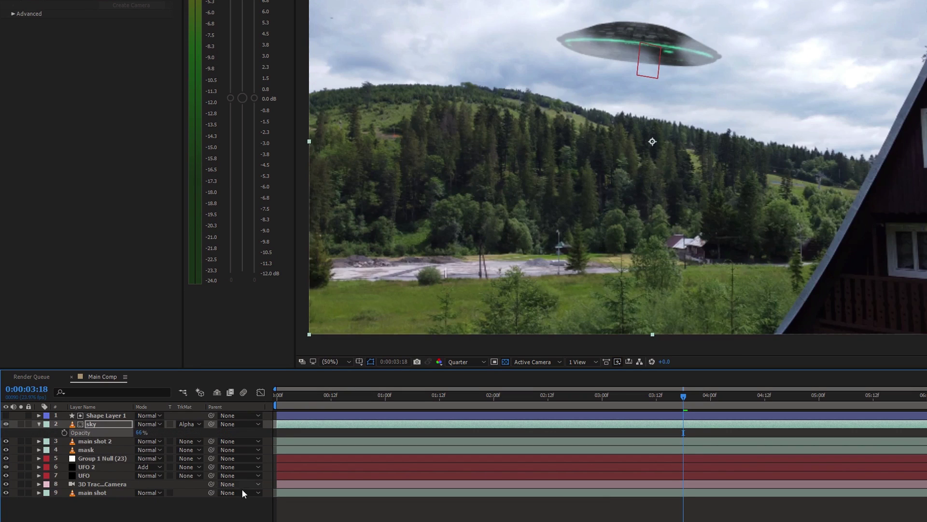